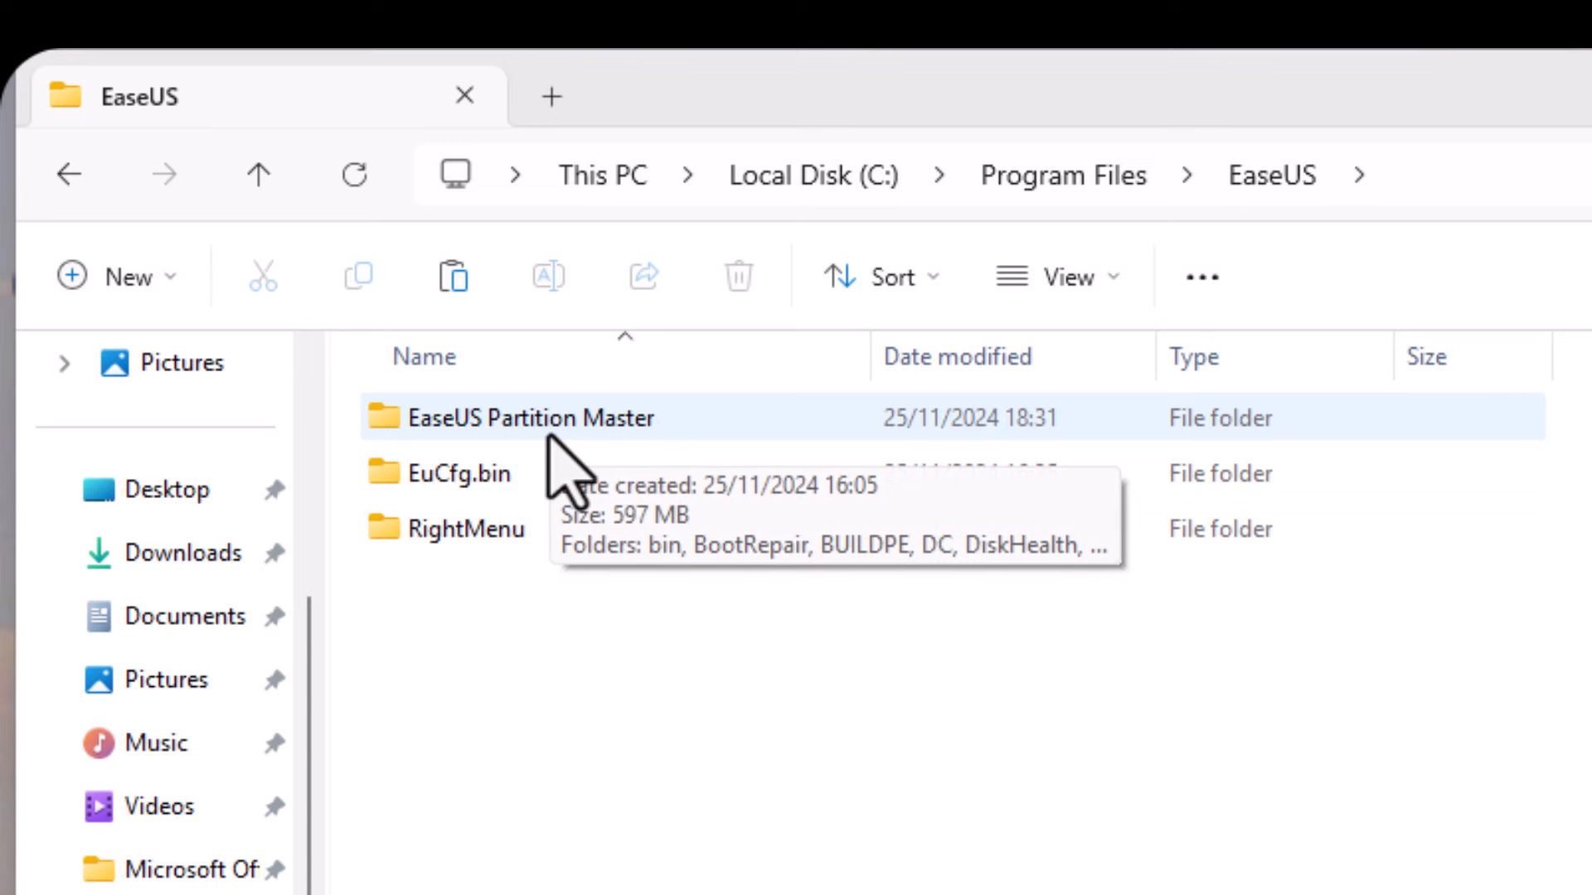
Paste the copied EuCfg.bin file into the bin folder of EaseUS Partition Master, granting administrator permission
double_click(550, 439)
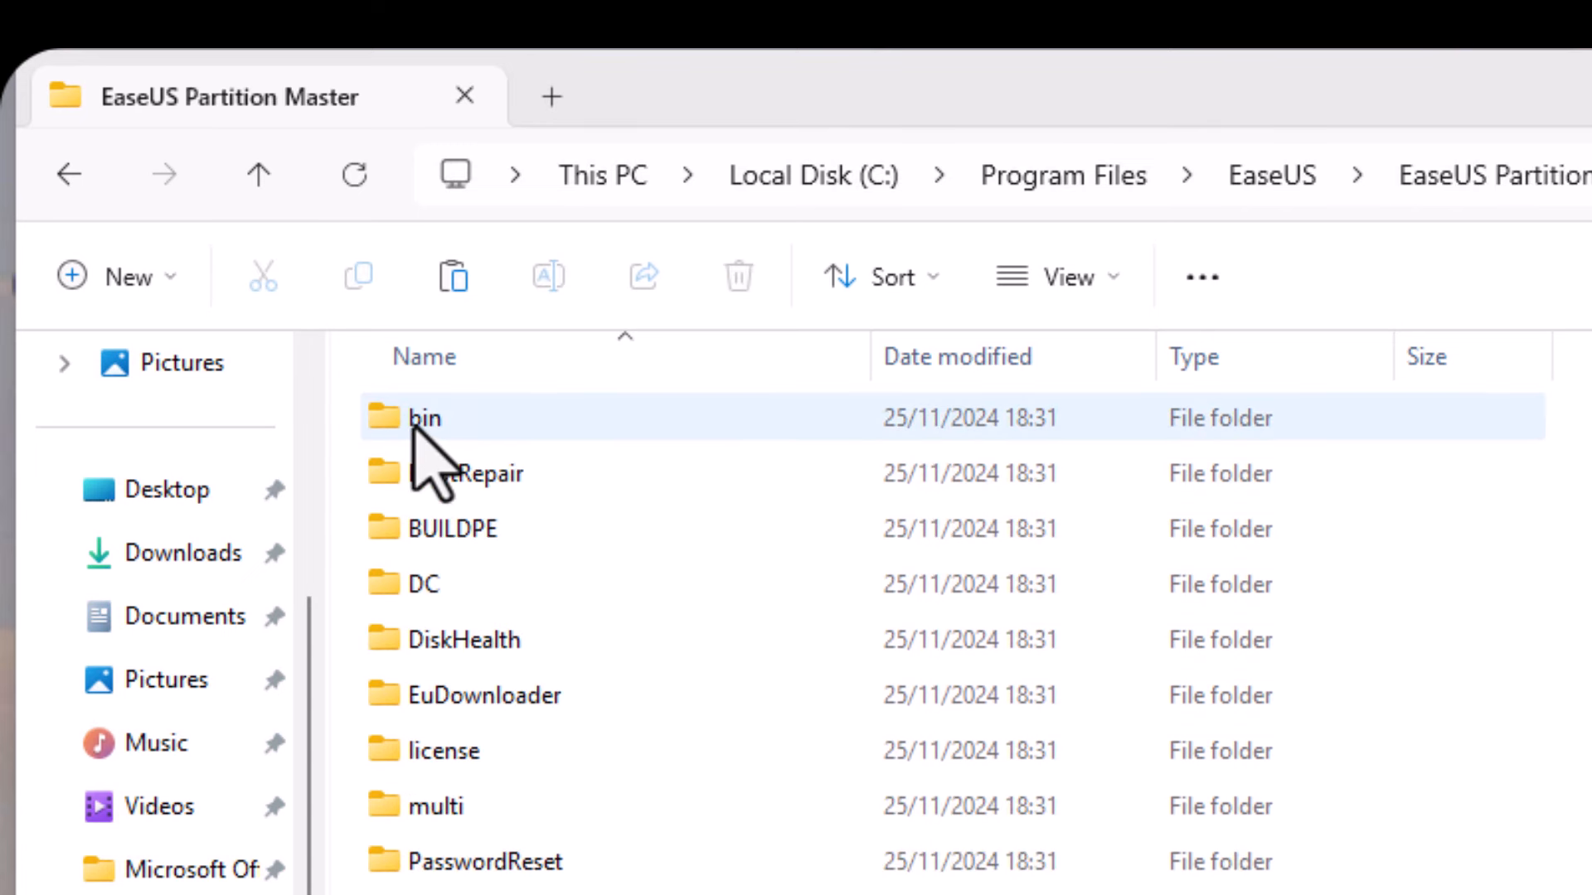
double_click(417, 417)
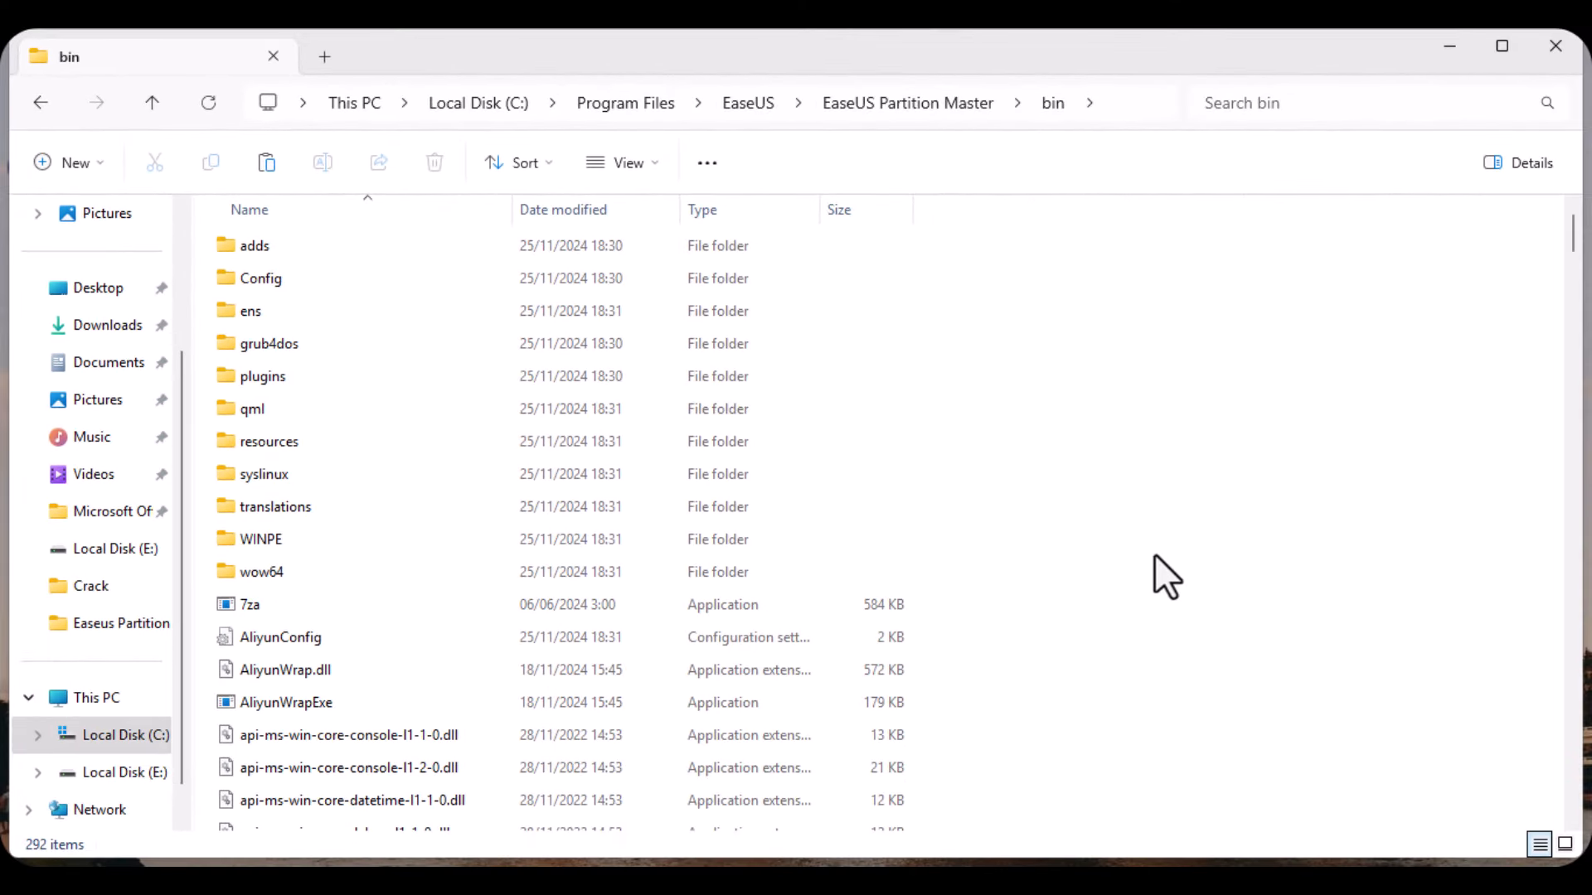
key("ctrl+v")
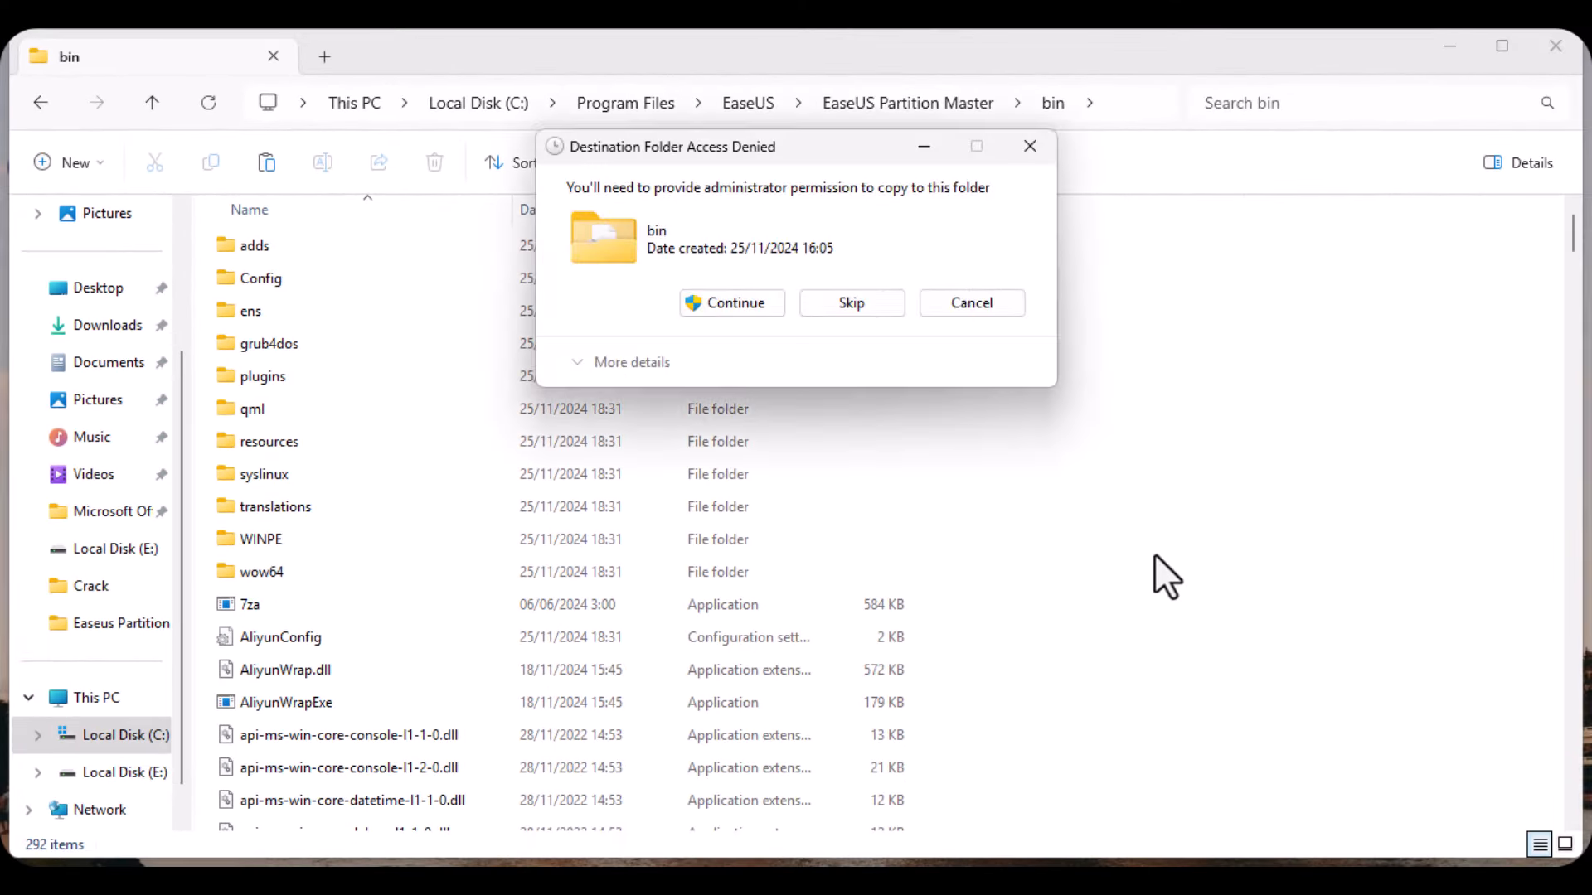
left_click(745, 308)
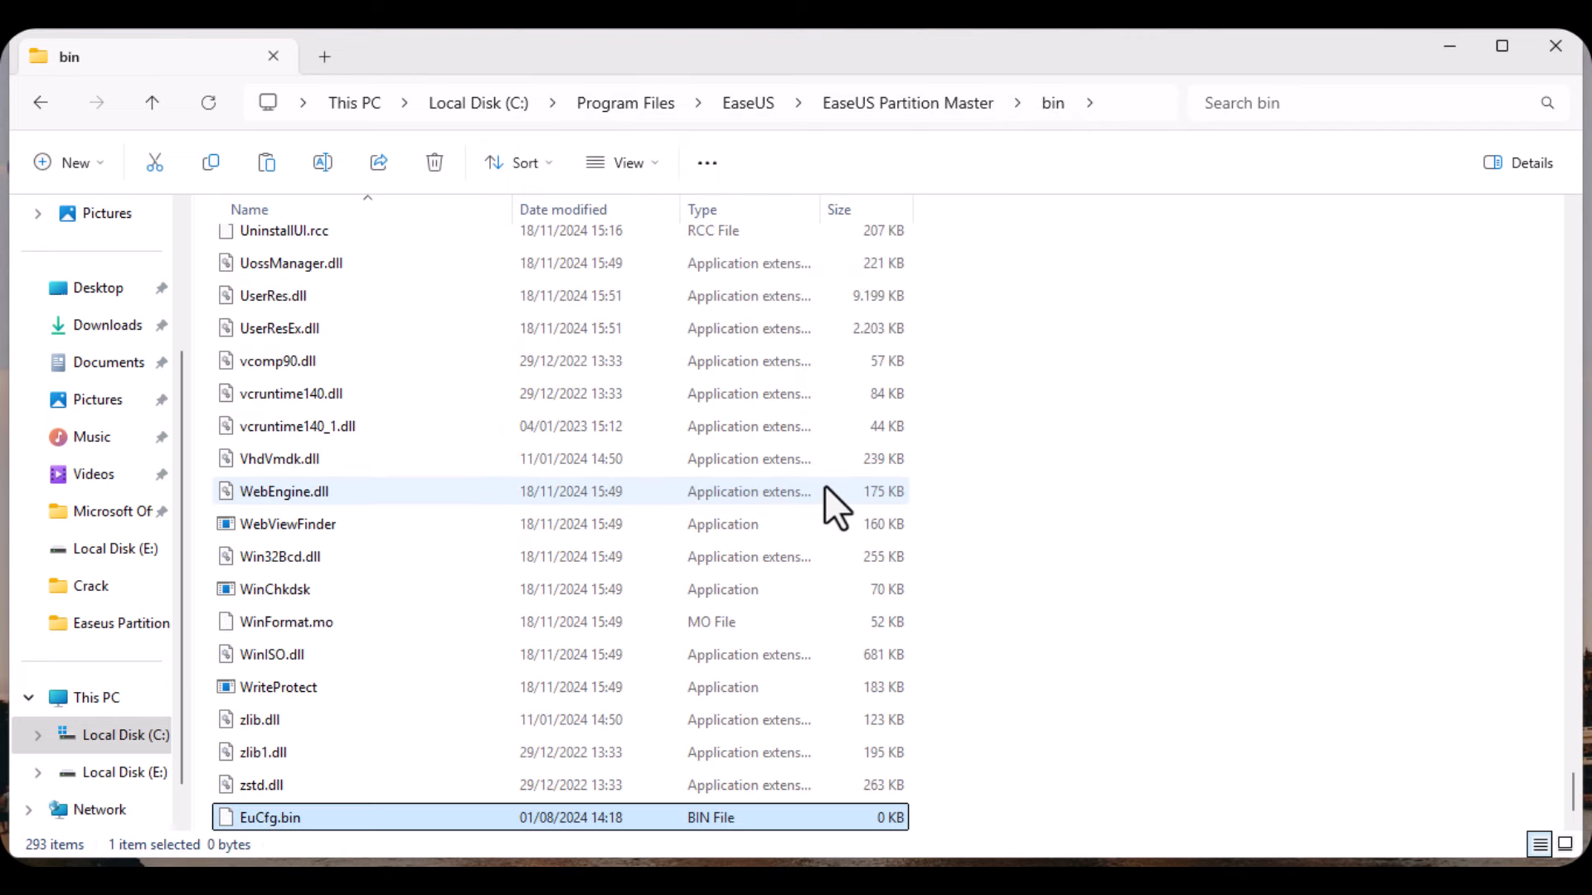
Go back through the visited folders to the Crack folder of the downloaded EaseUS package
left_click(154, 115)
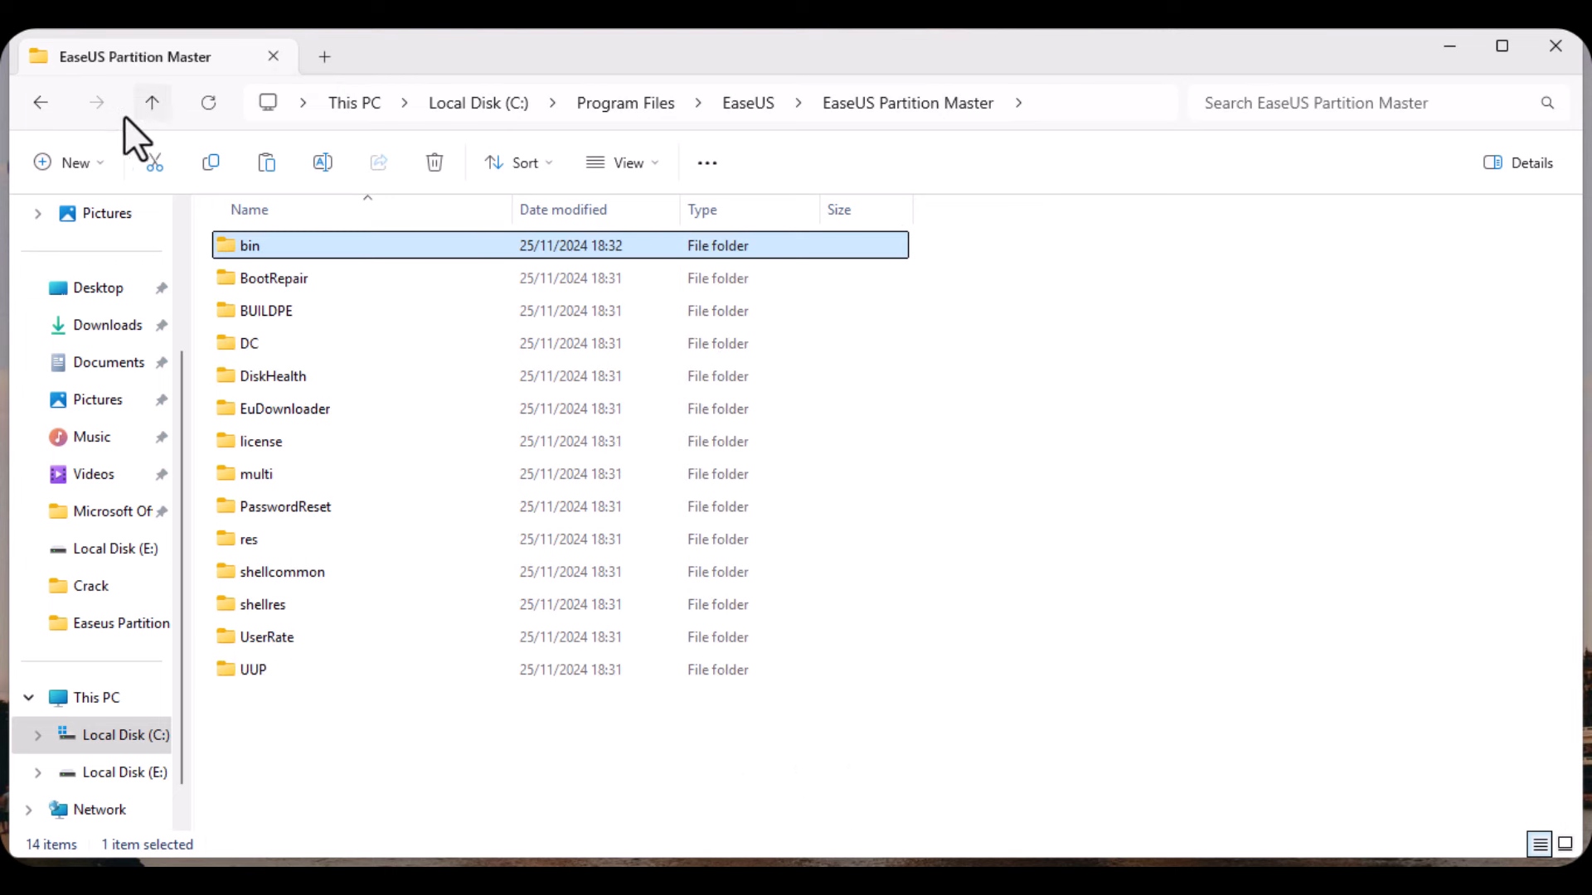
left_click(47, 106)
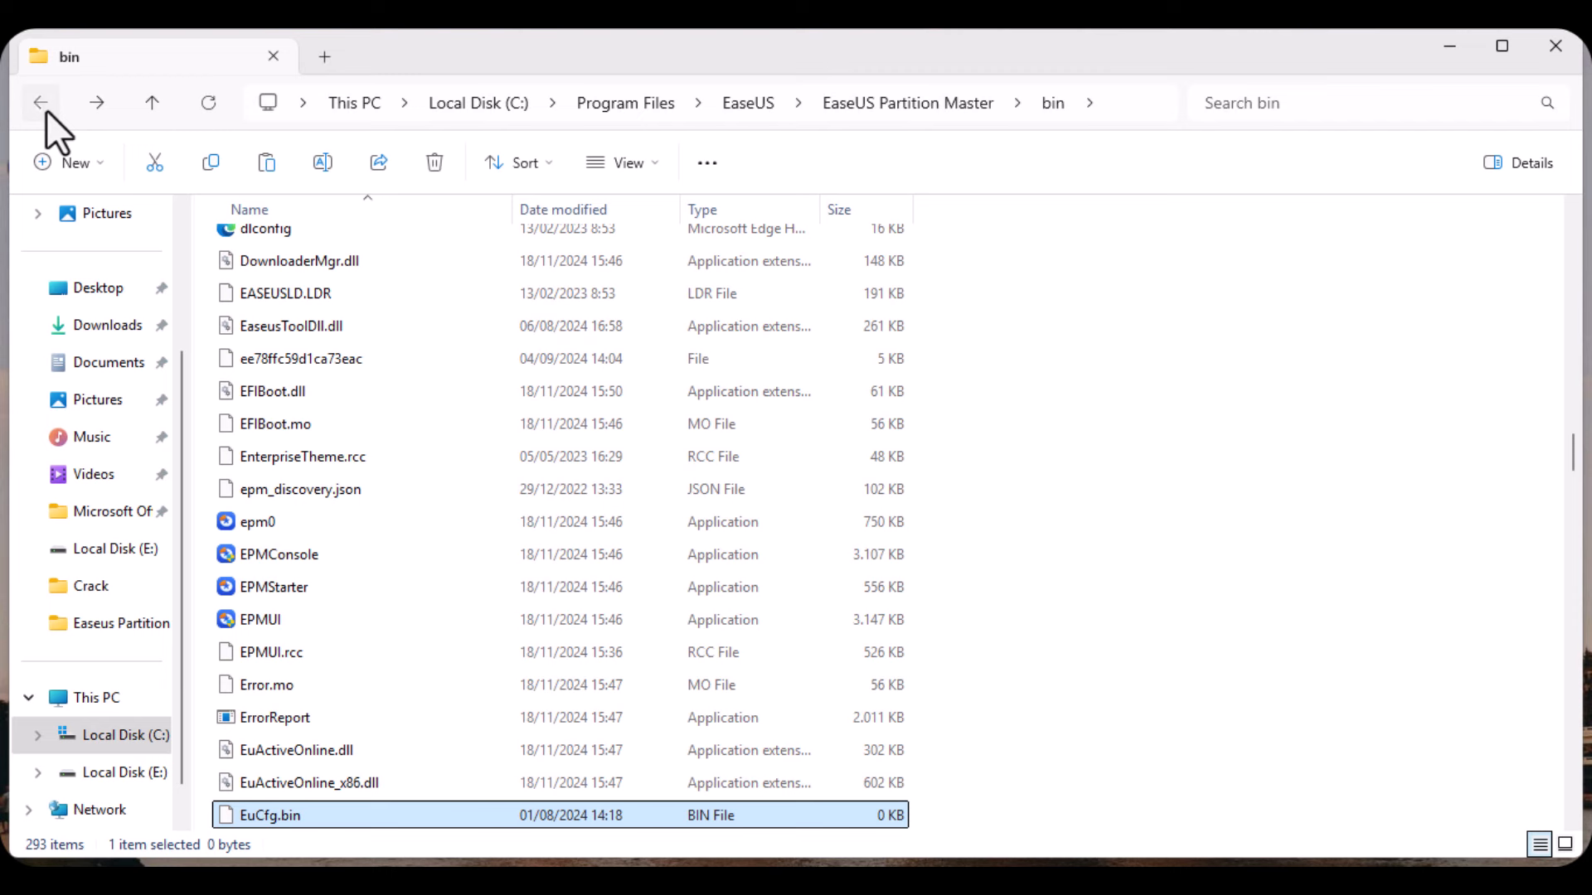
left_click(47, 109)
left_click(46, 109)
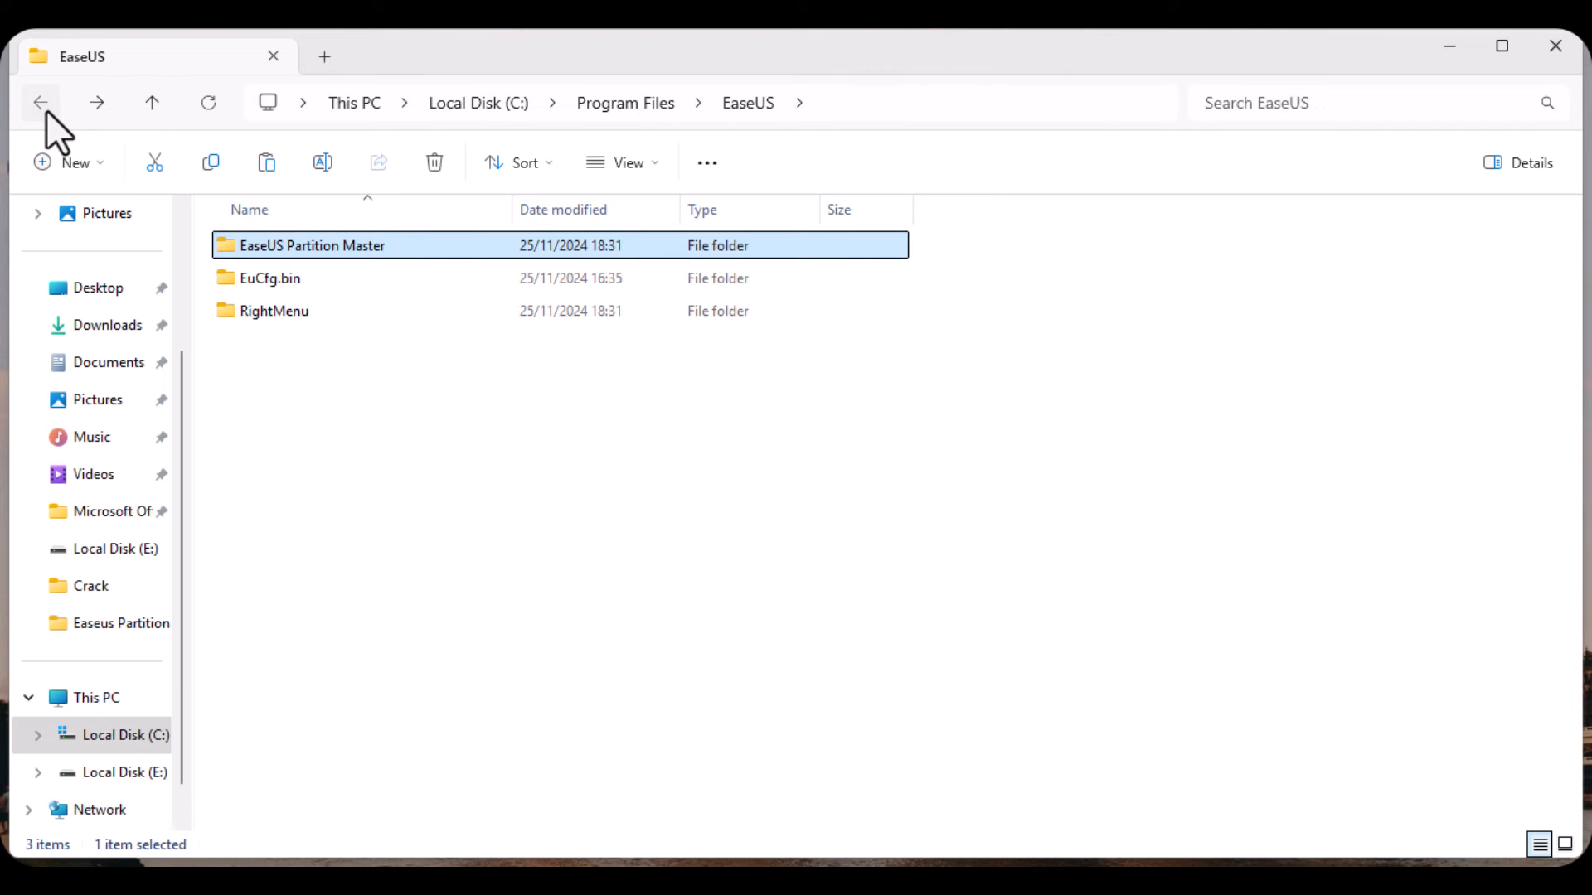
left_click(46, 110)
left_click(46, 109)
left_click(47, 110)
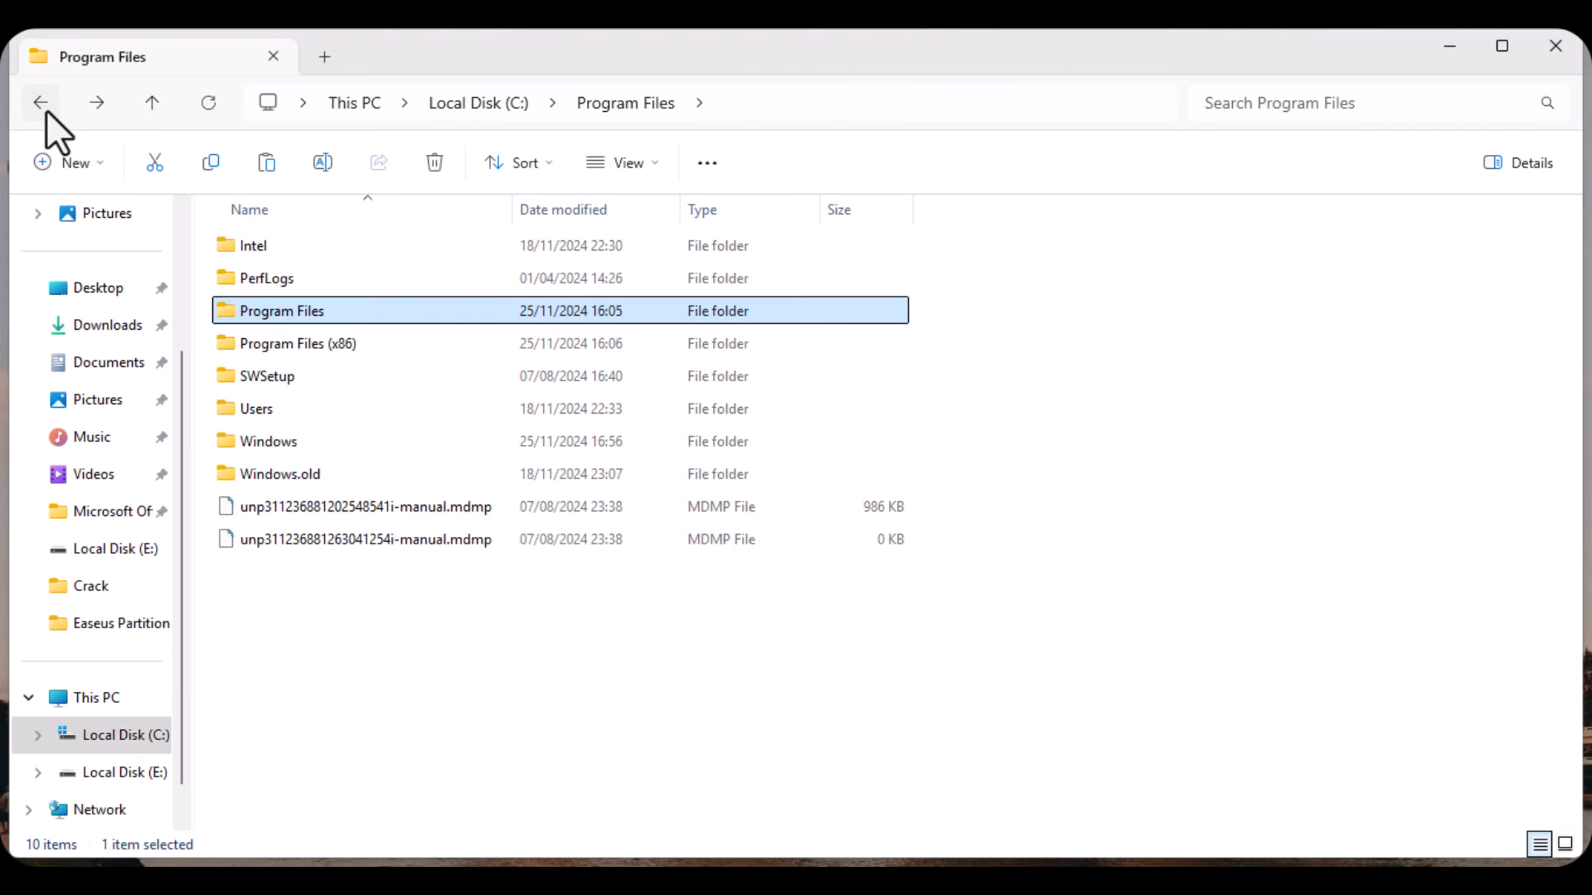
left_click(47, 109)
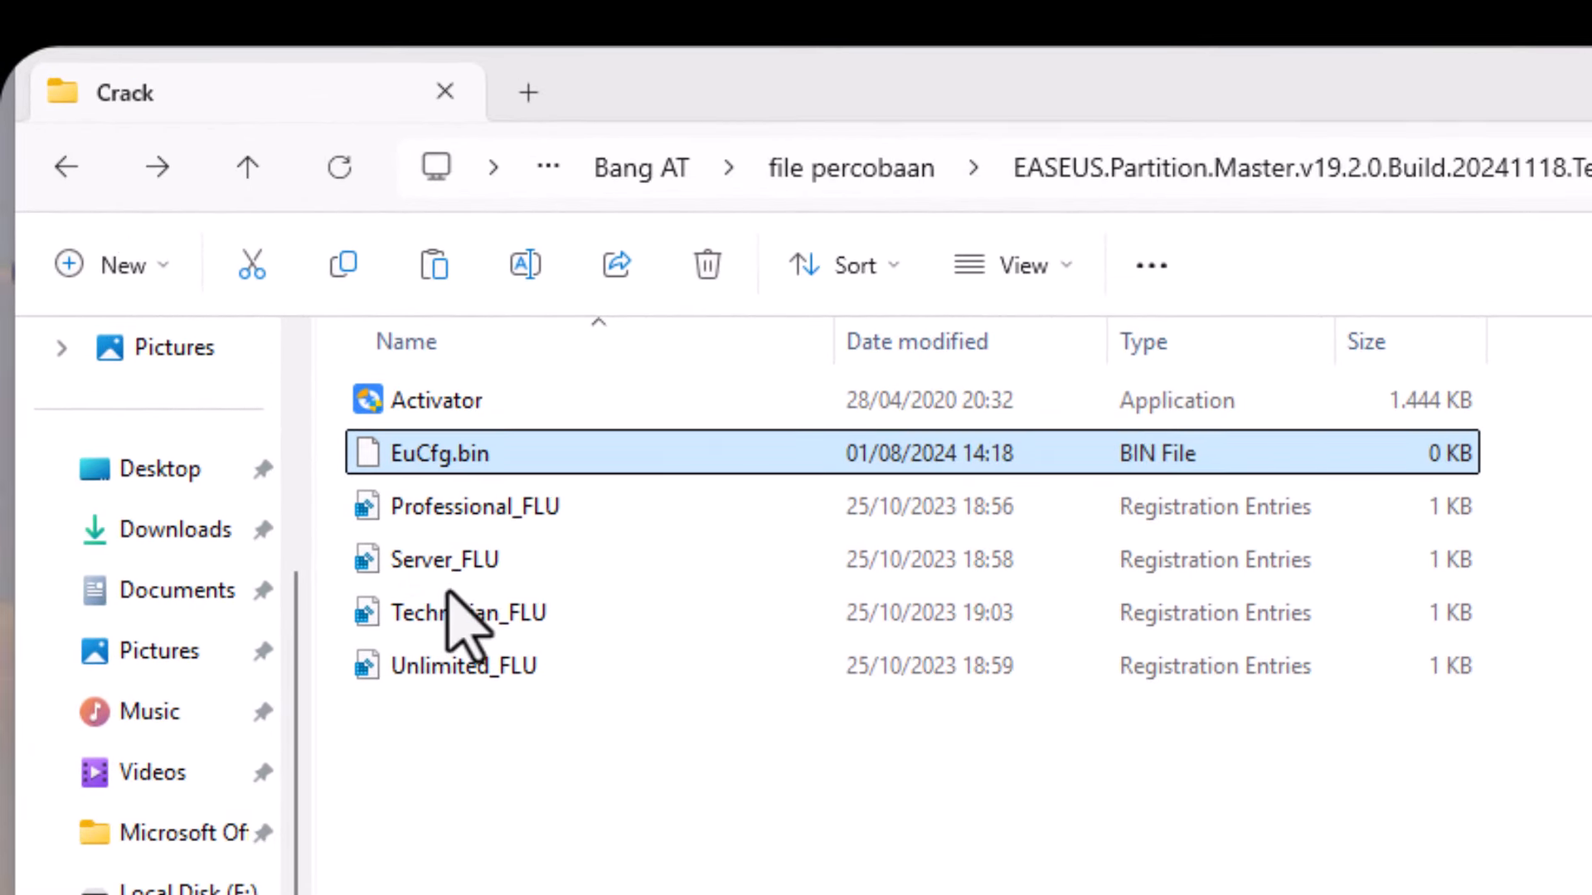
Launch the Activator application and choose Professional Edition as the edition
left_click(424, 418)
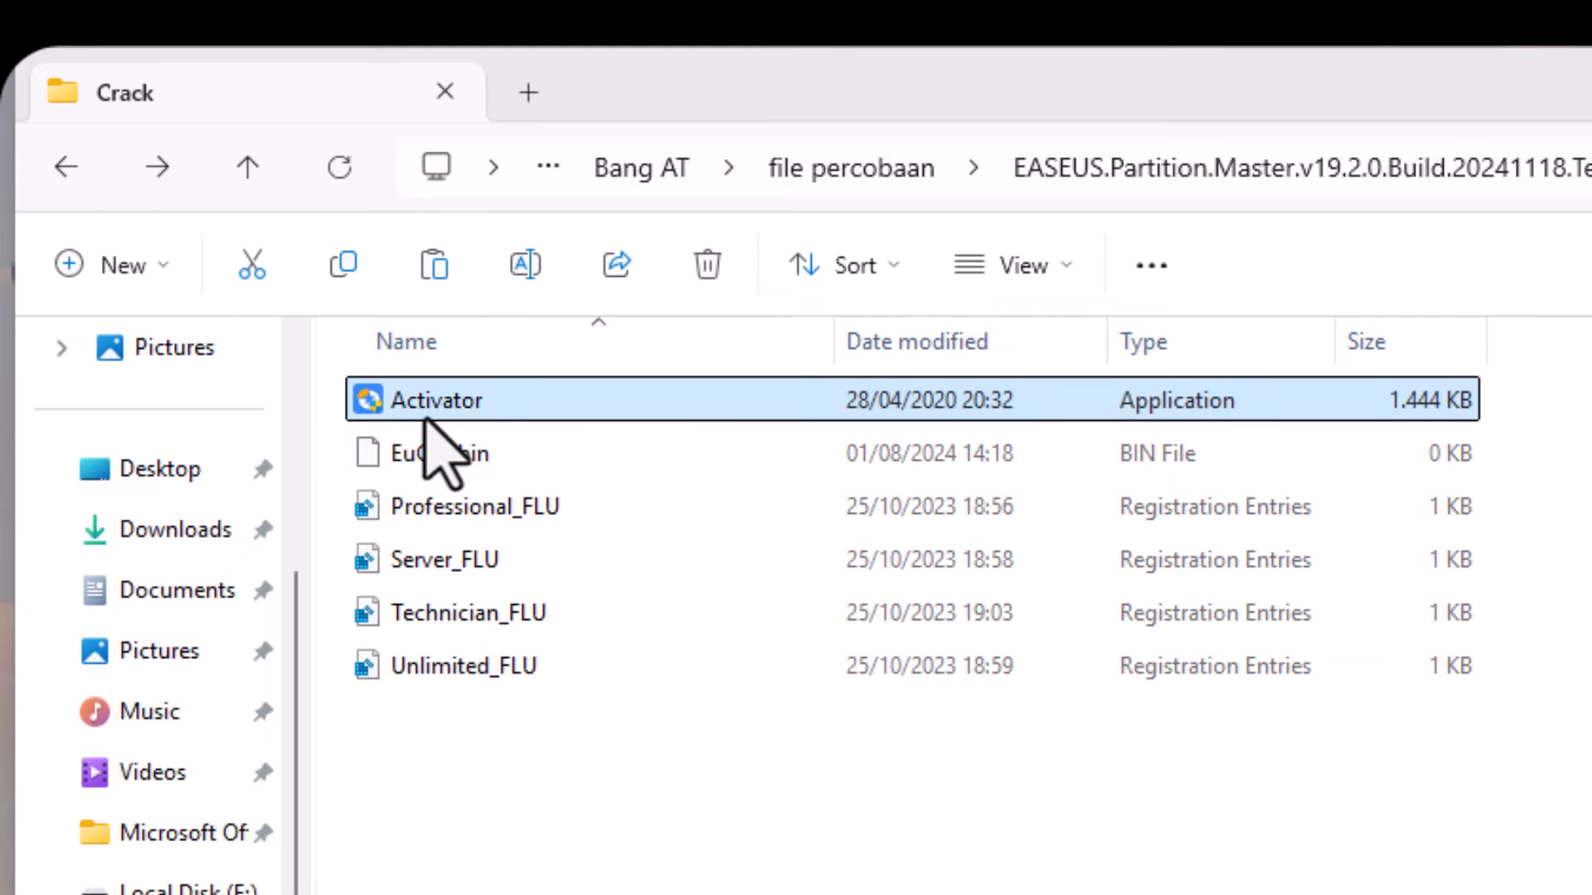
double_click(425, 419)
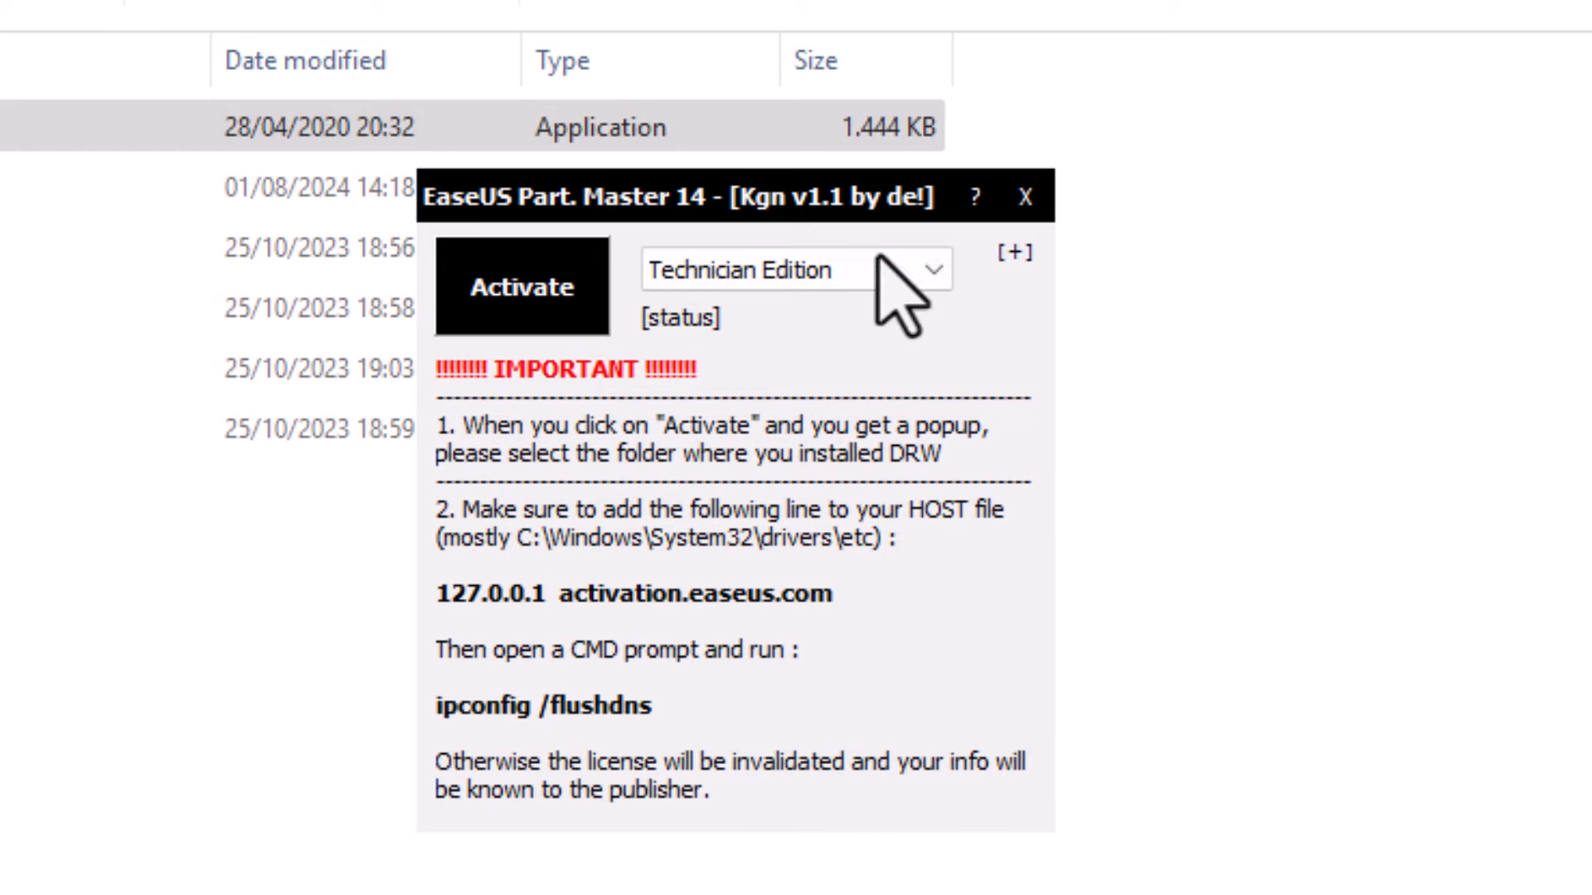
left_click(932, 273)
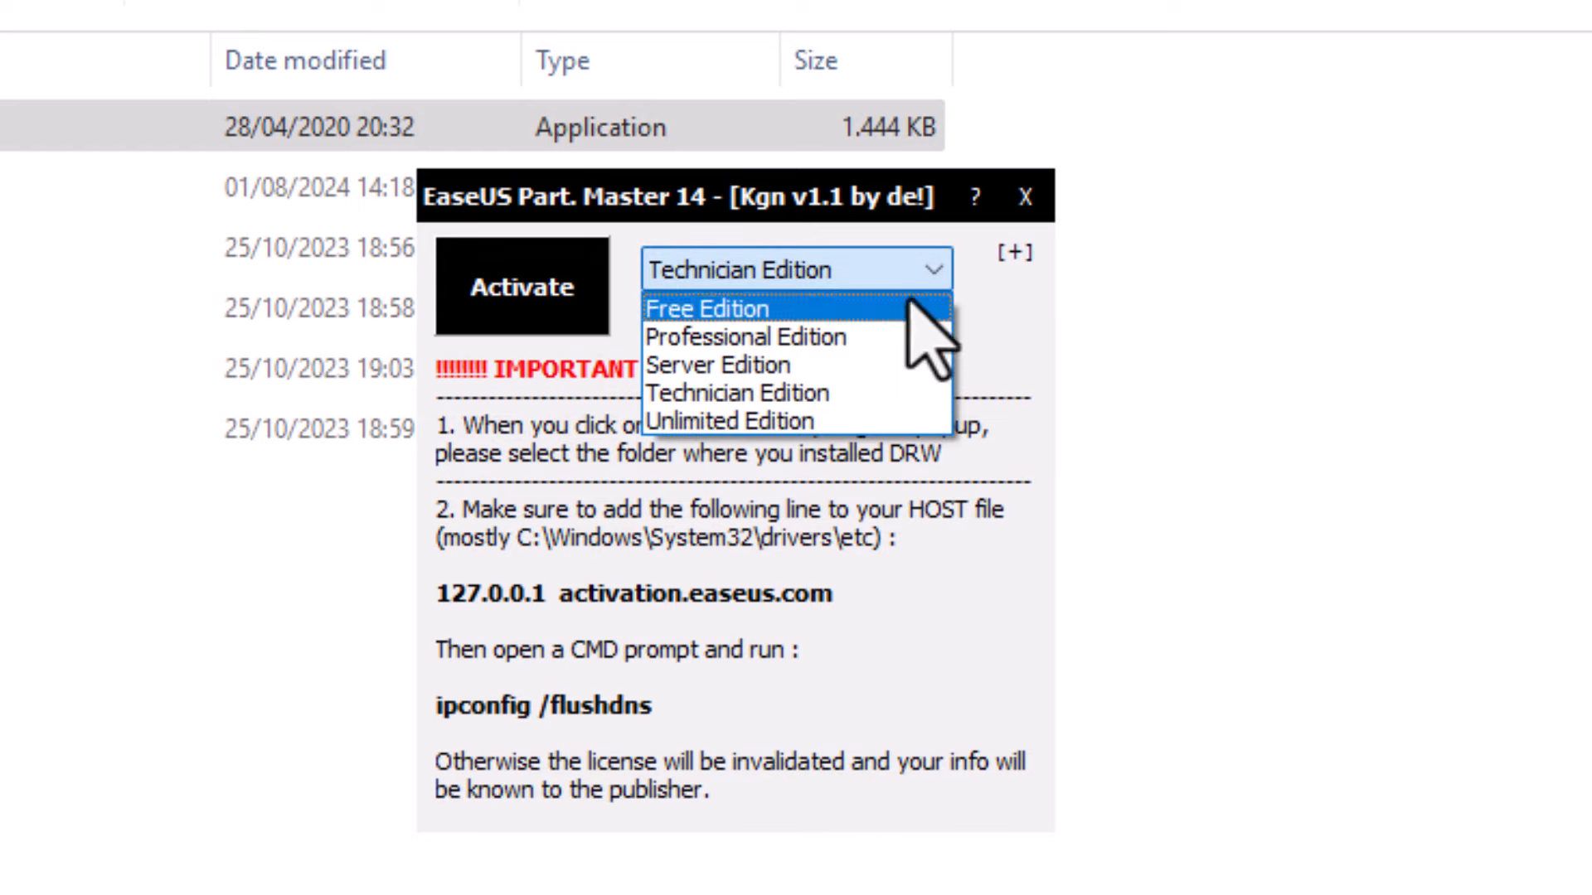
left_click(852, 338)
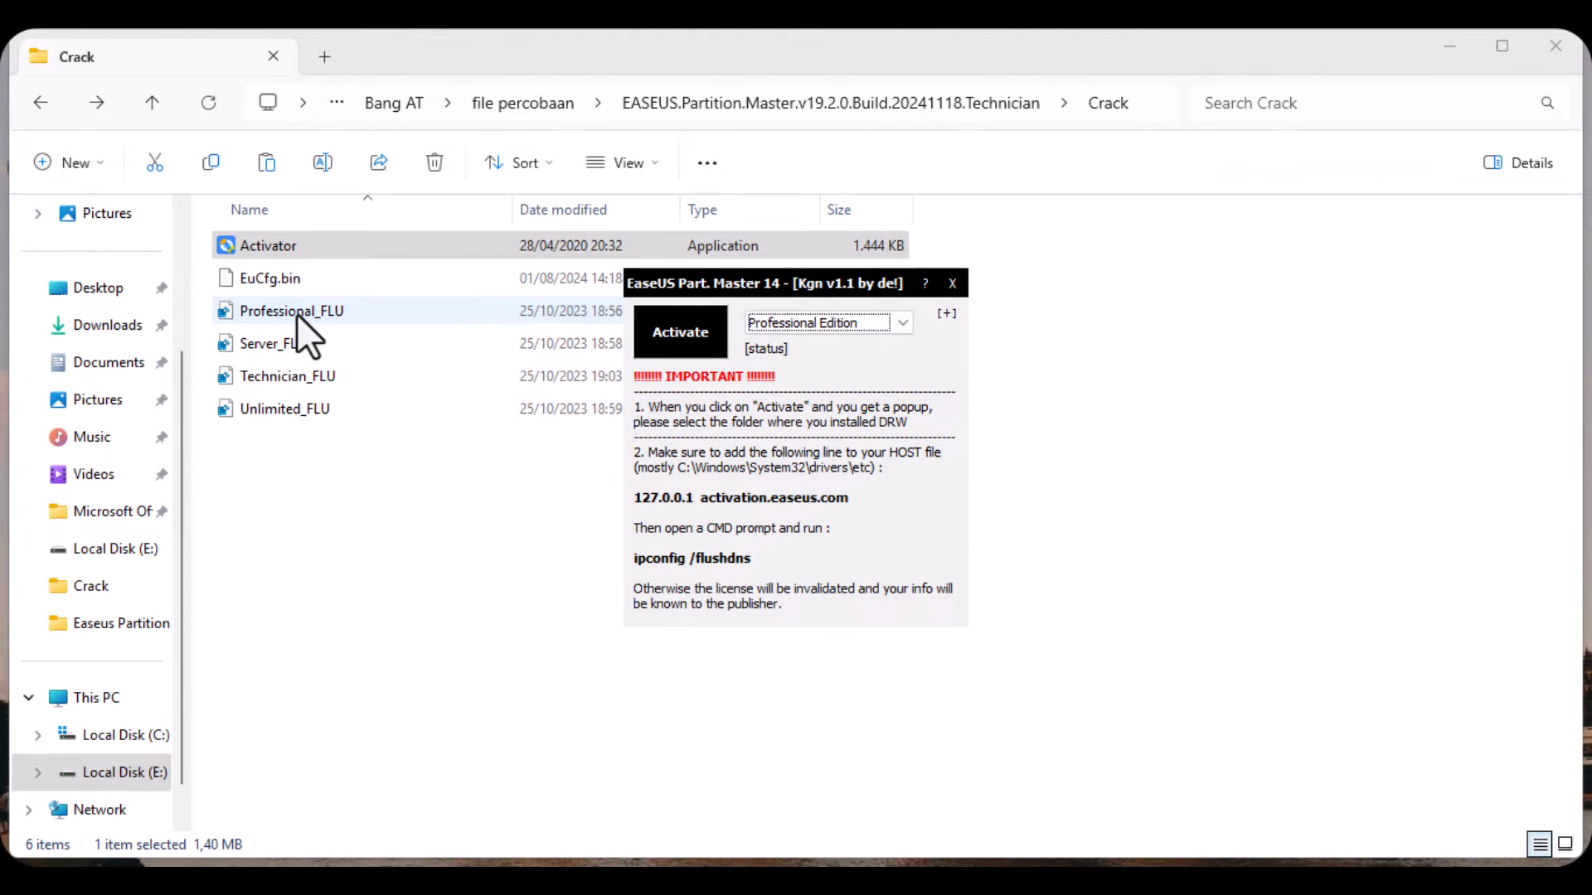
Merge the Professional_FLU registration entries into the Windows registry
left_click(296, 313)
double_click(296, 313)
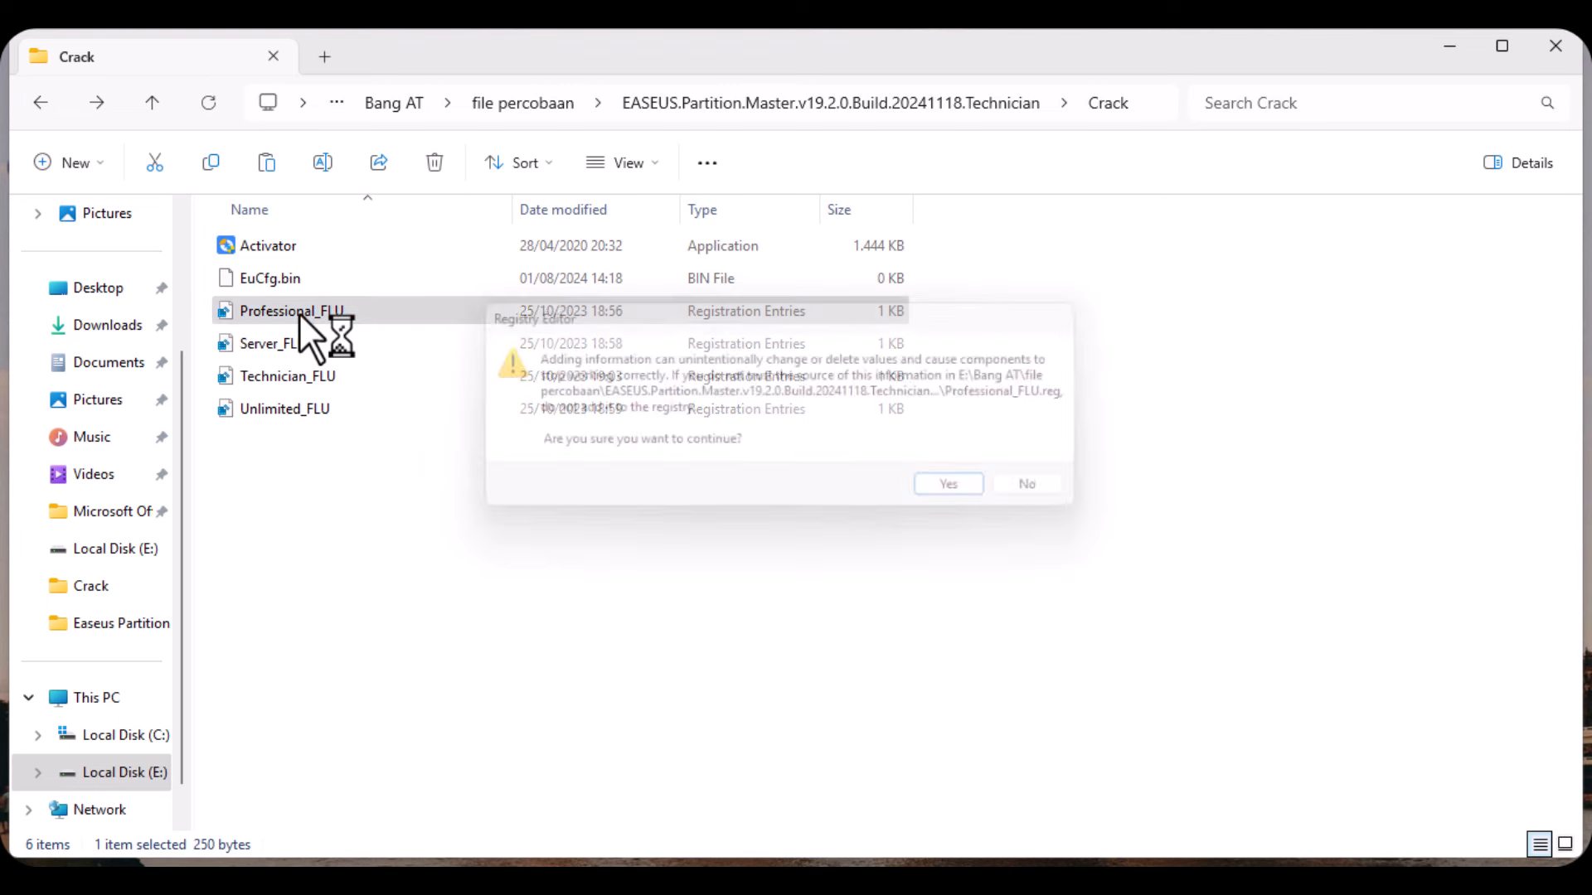
left_click(971, 495)
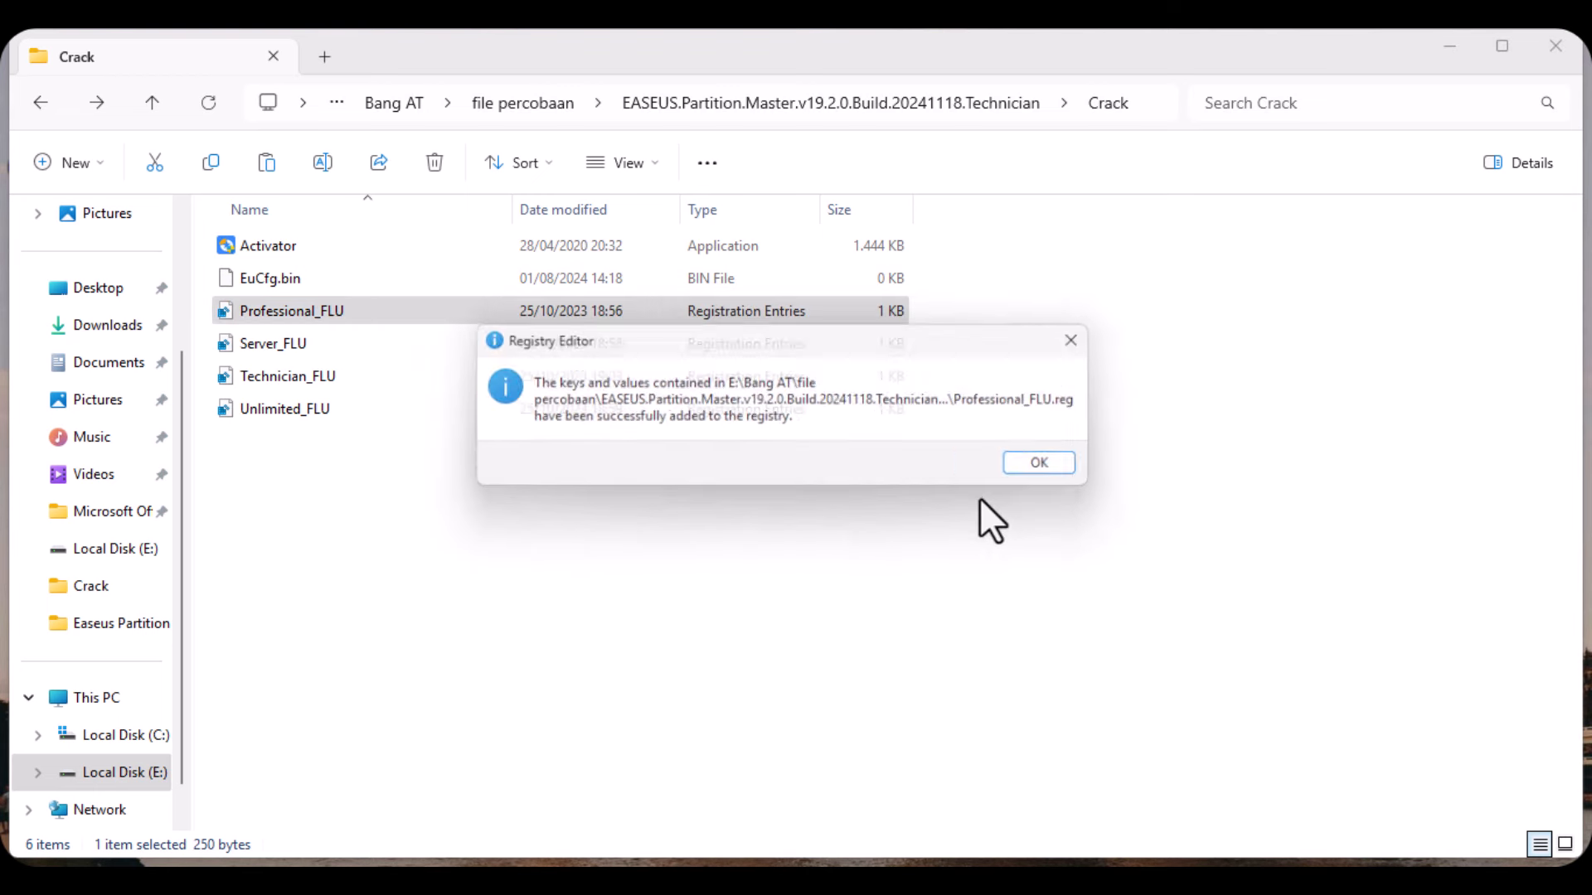
left_click(1059, 468)
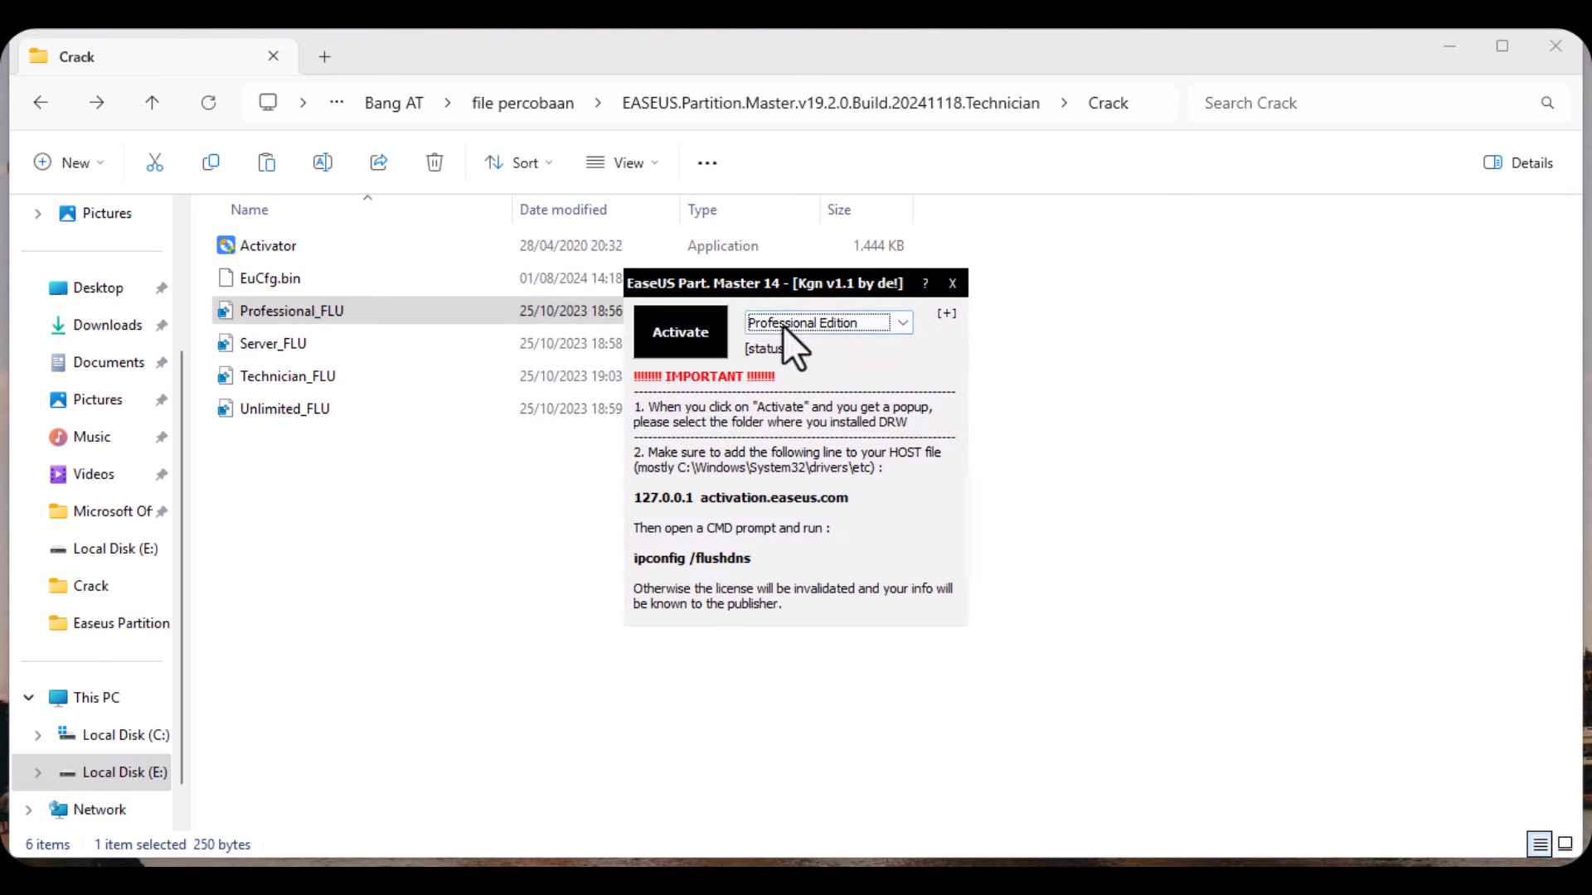
Run the Professional Edition activation on C:\Program Files\EaseUS\EaseUS Partition Master and close the activator
left_click(709, 326)
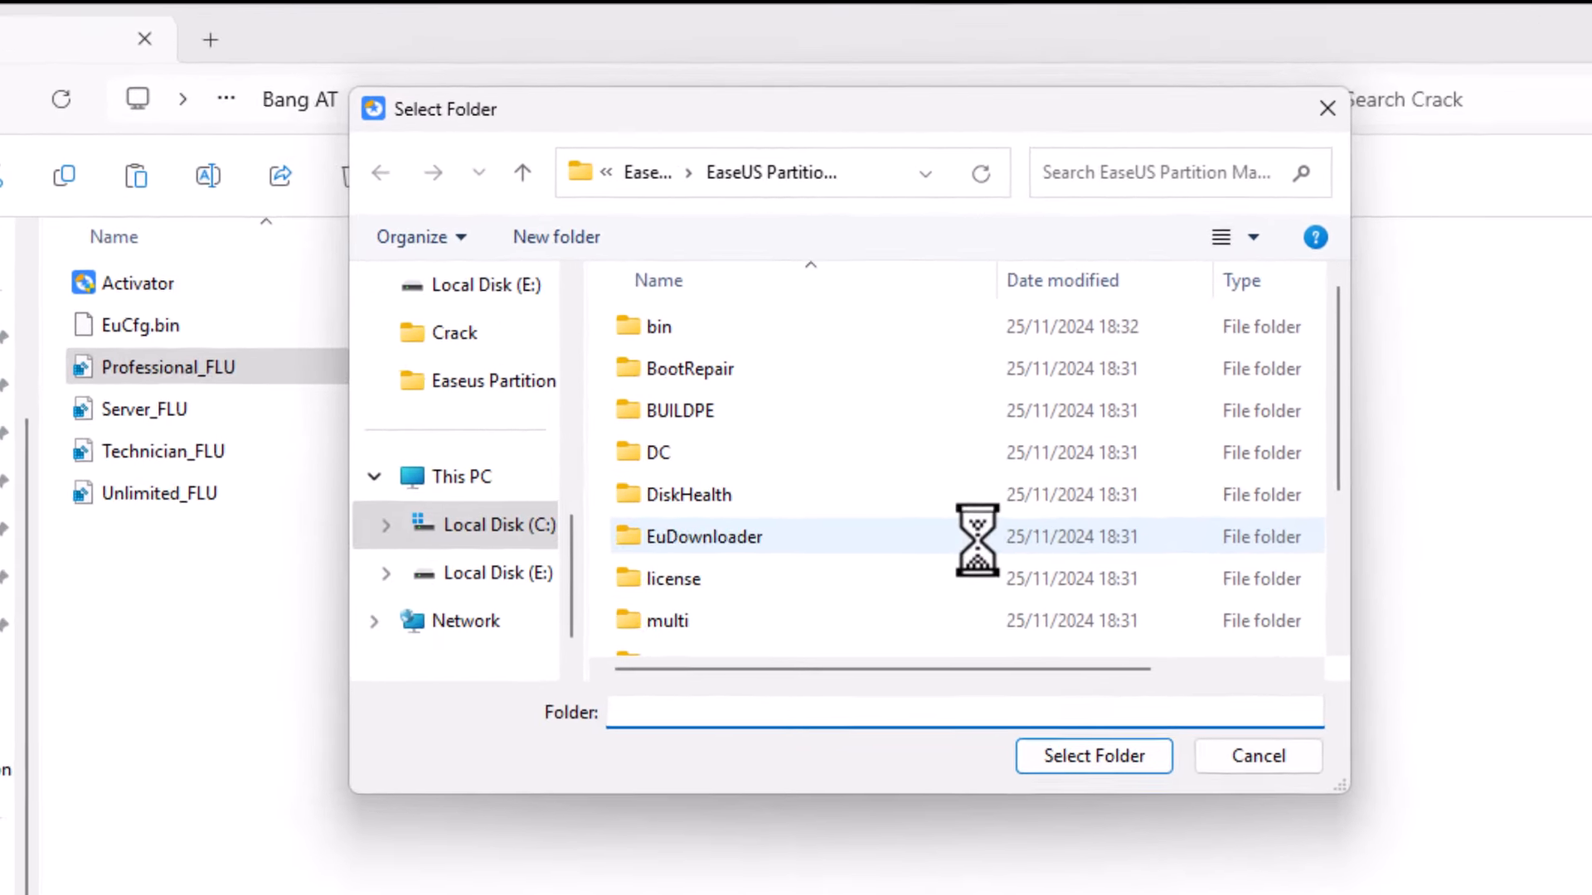
left_click(534, 528)
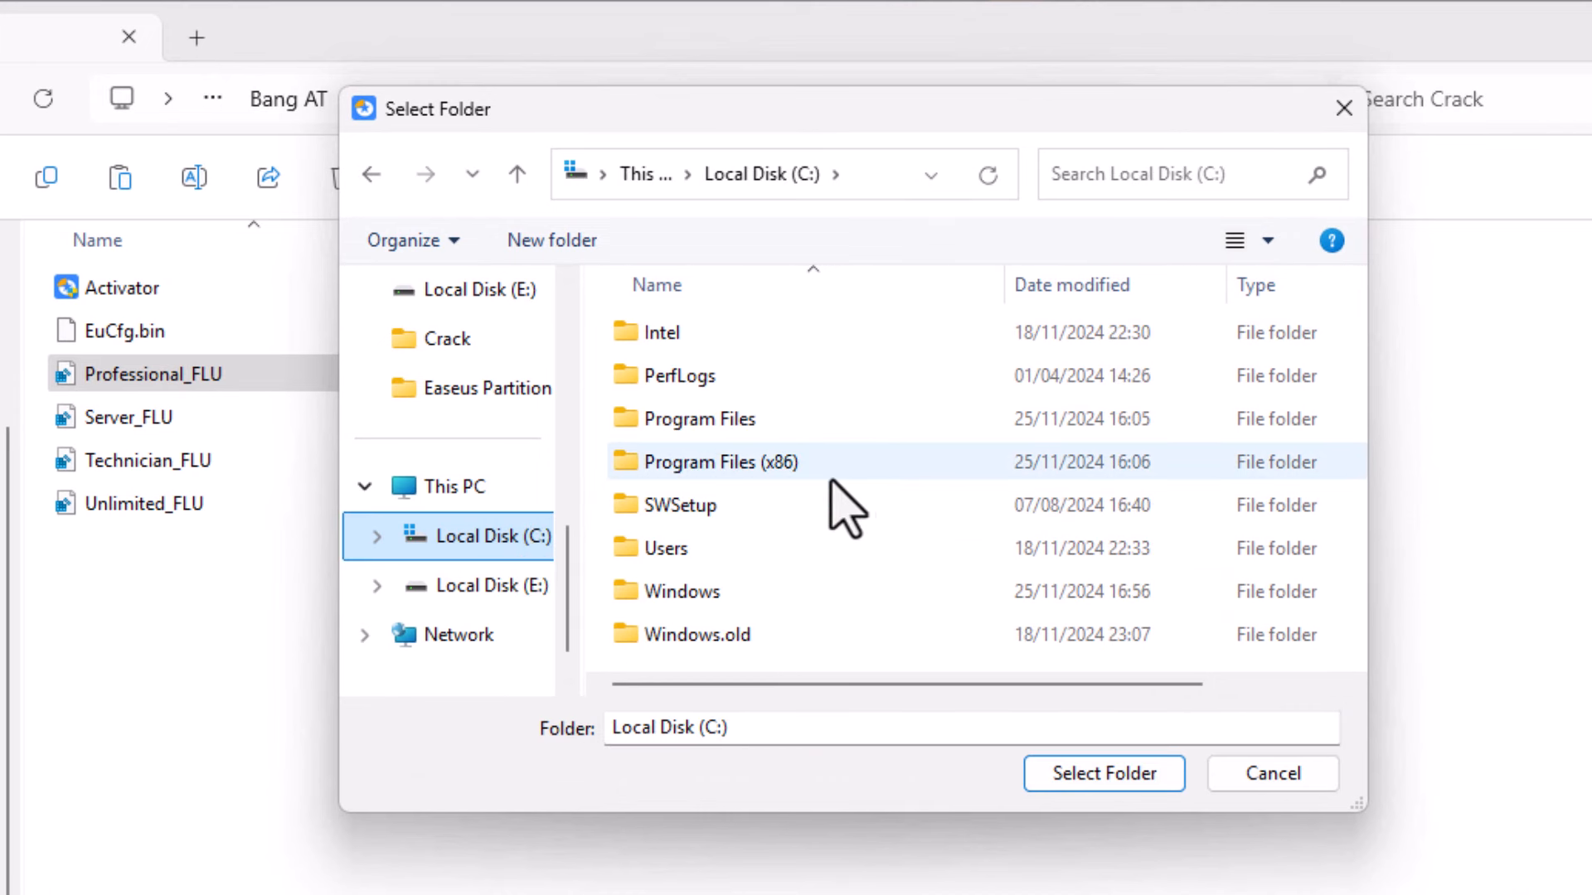
double_click(736, 419)
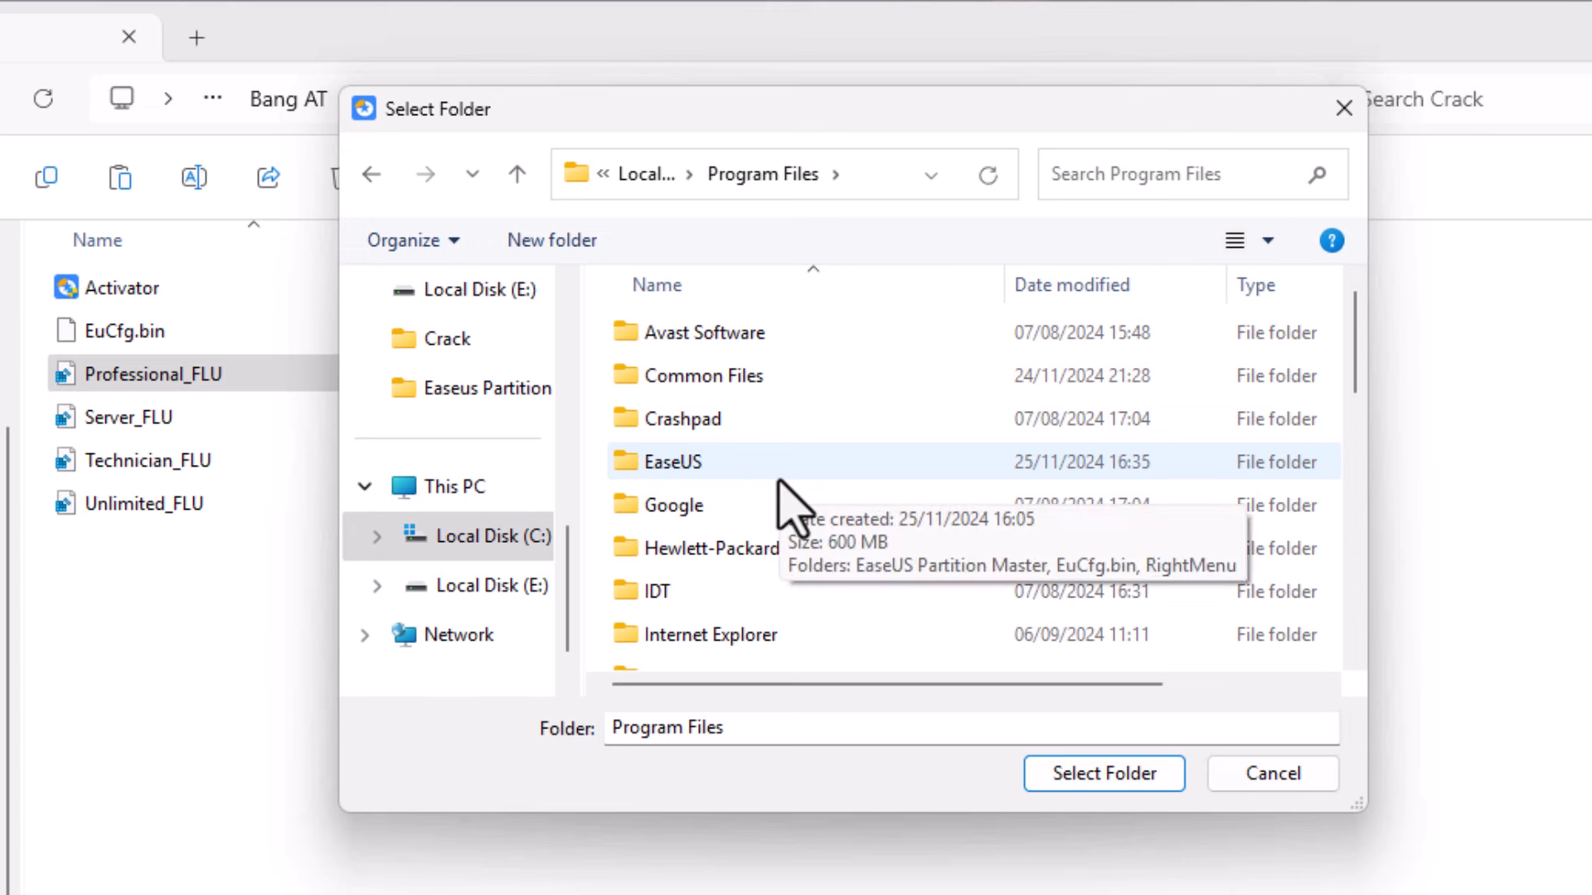
double_click(691, 462)
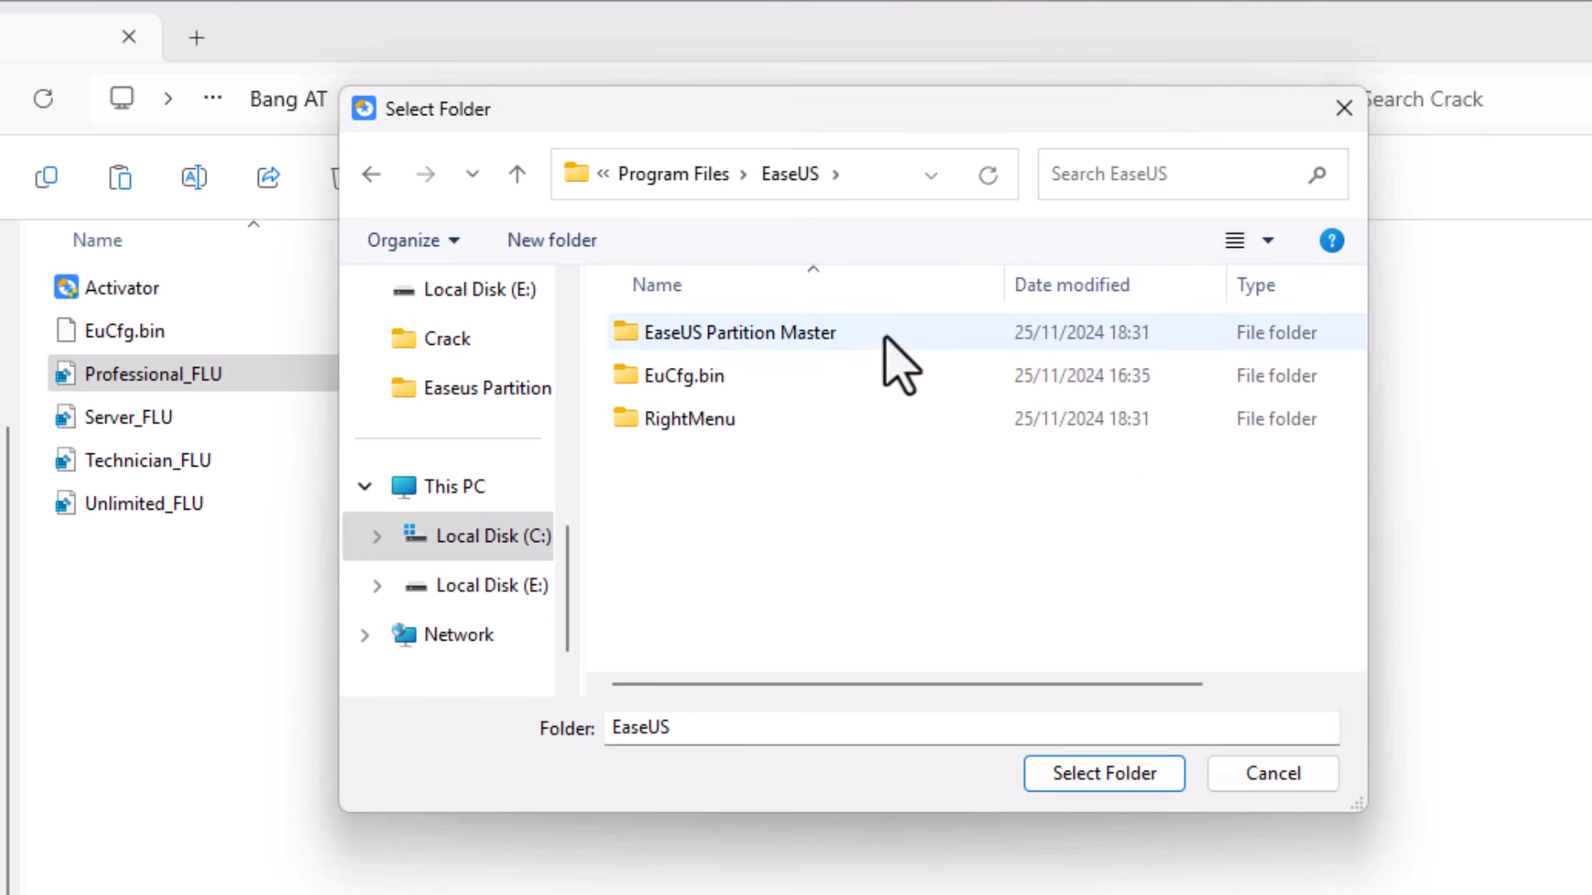
left_click(817, 348)
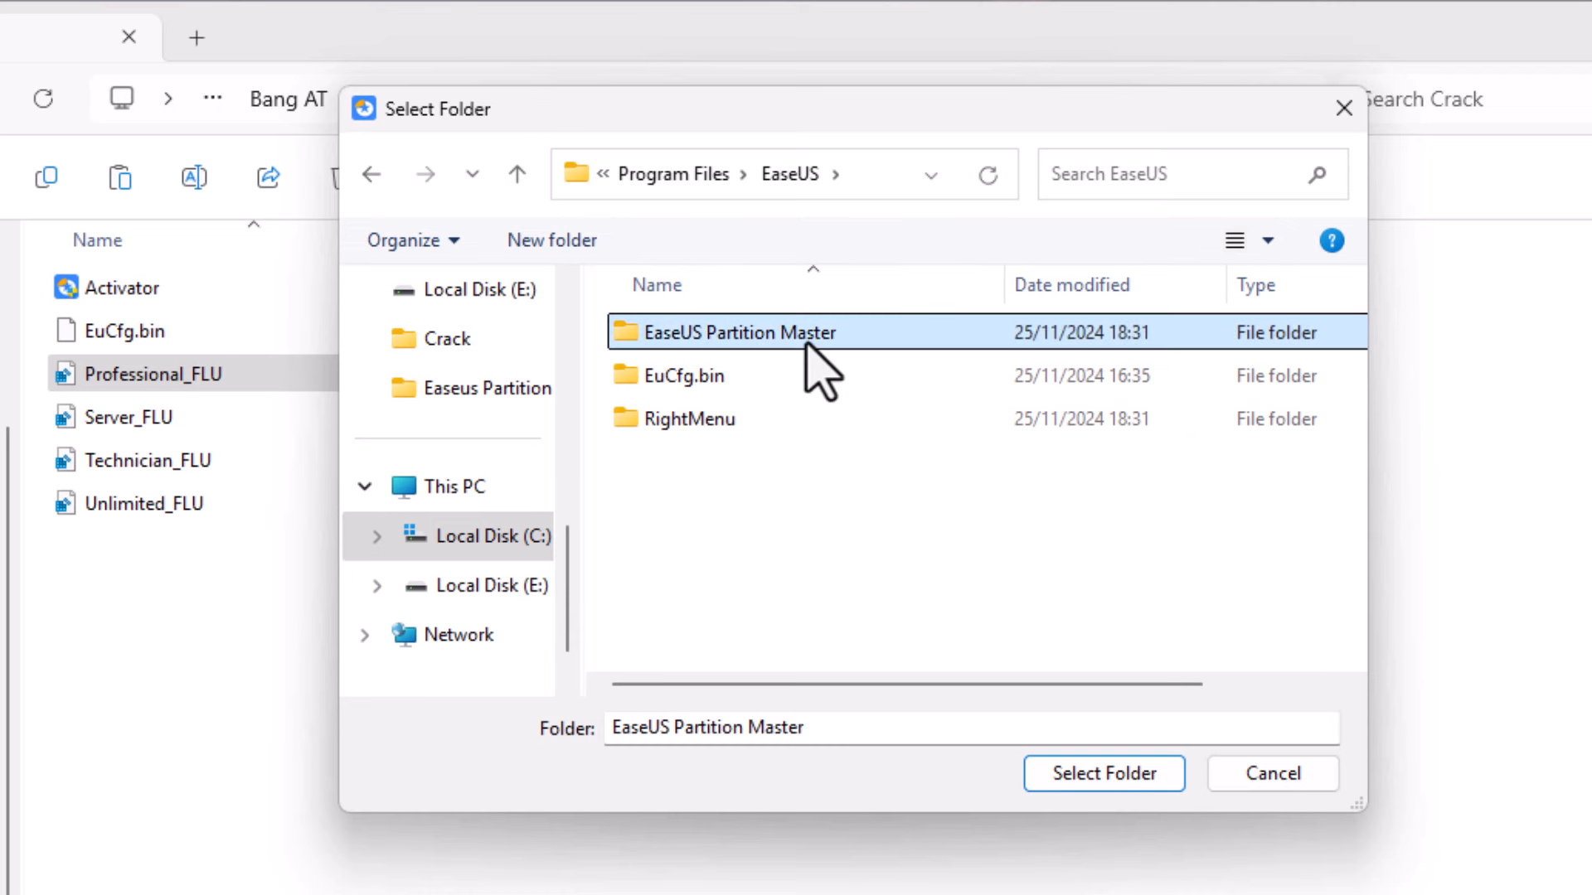
left_click(1071, 780)
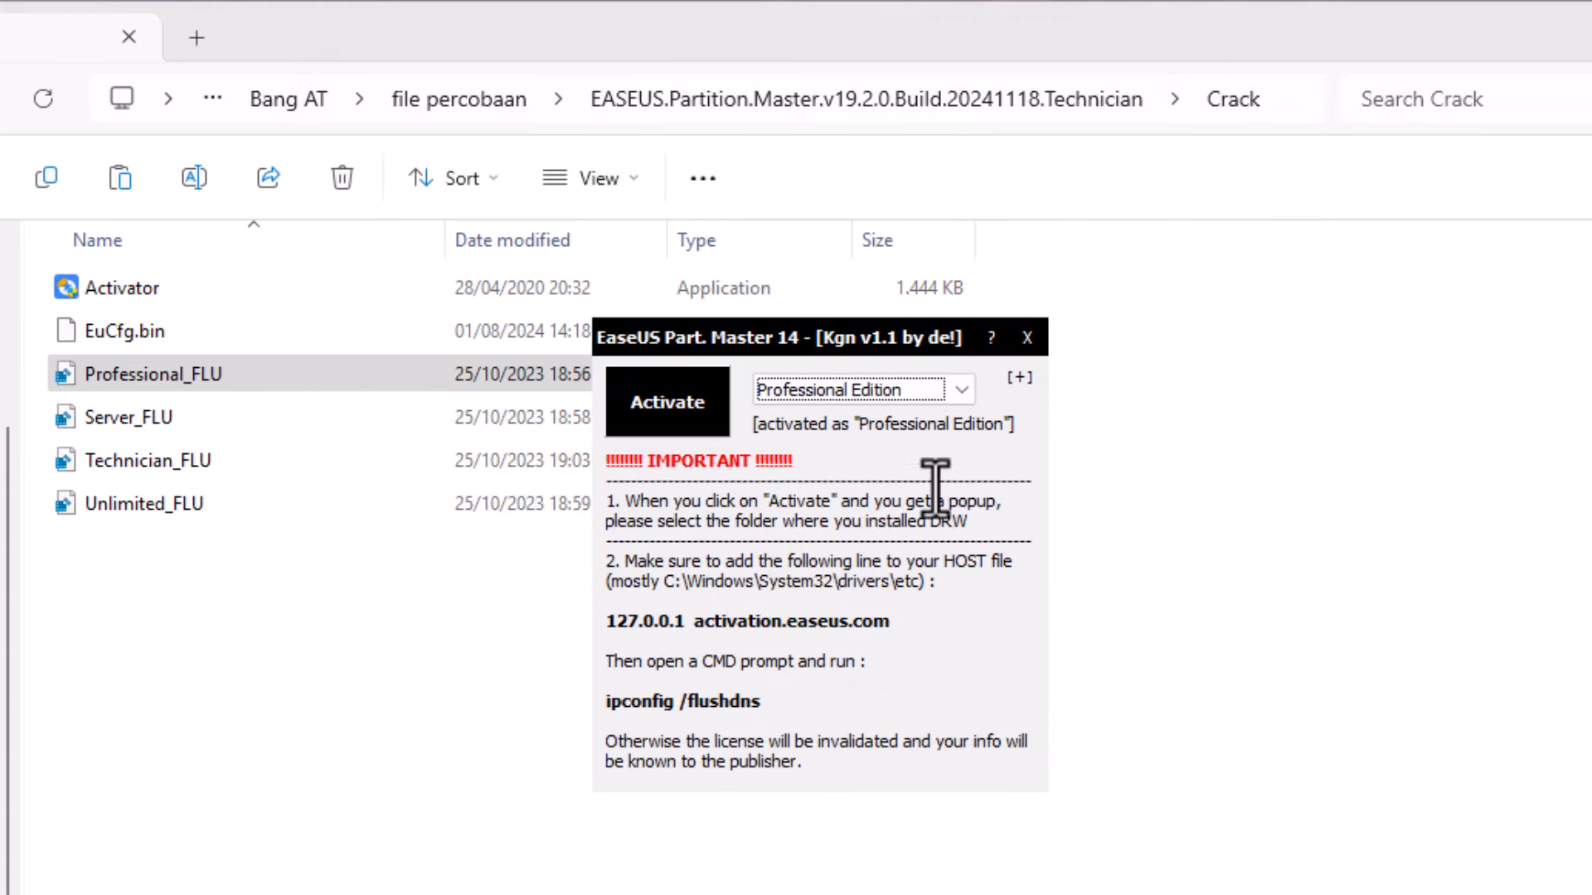
left_click(1026, 338)
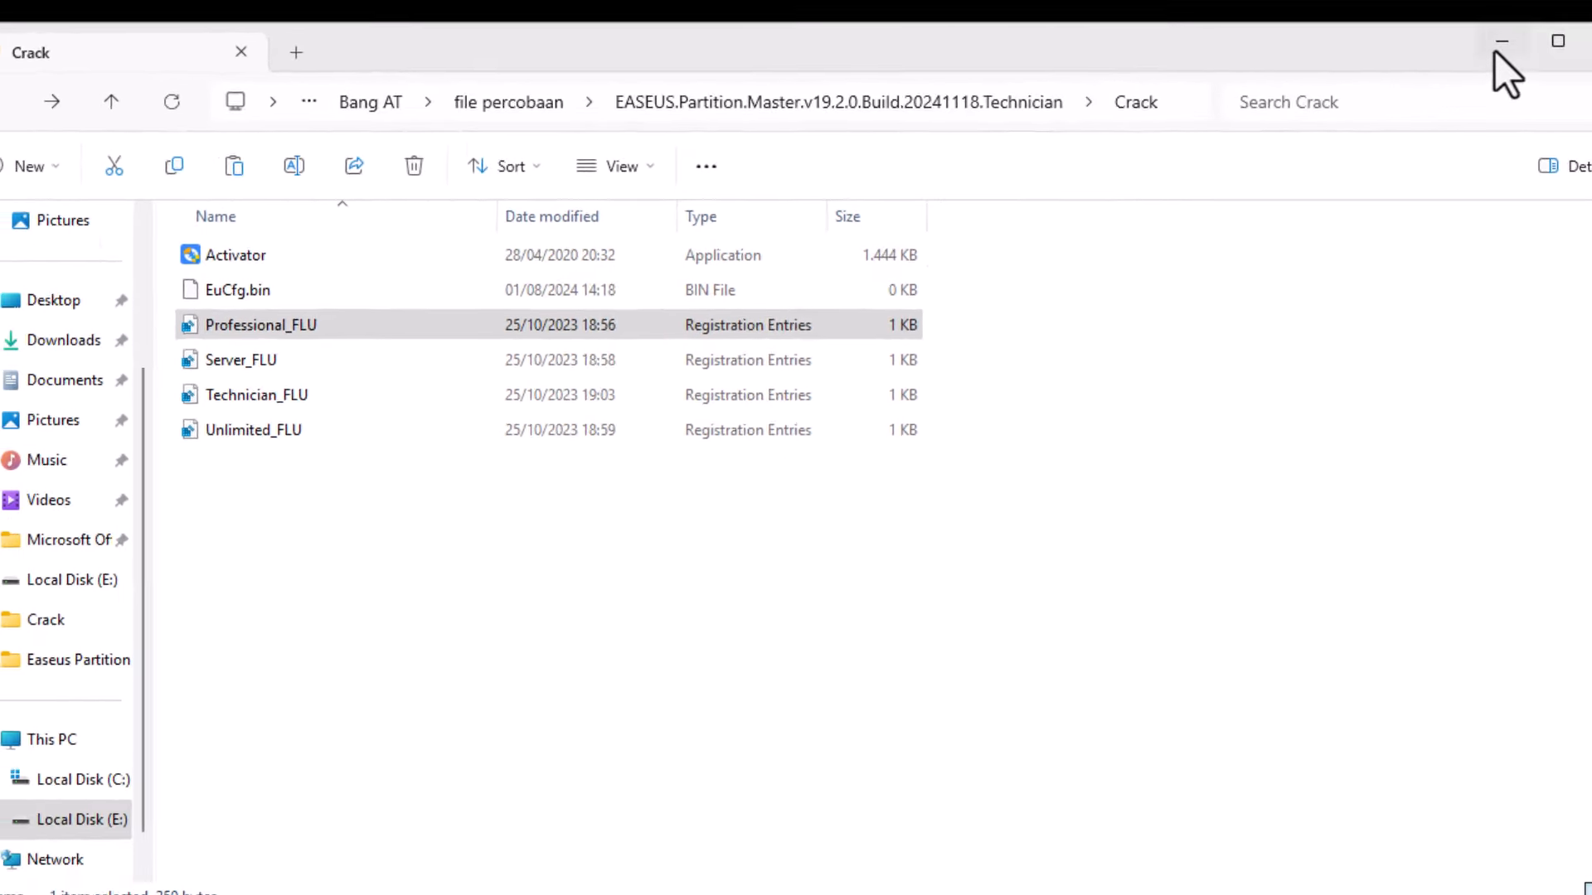
Switch to EaseUS Partition Master from the desktop, check its version and licence information, and close the About window
left_click(1497, 48)
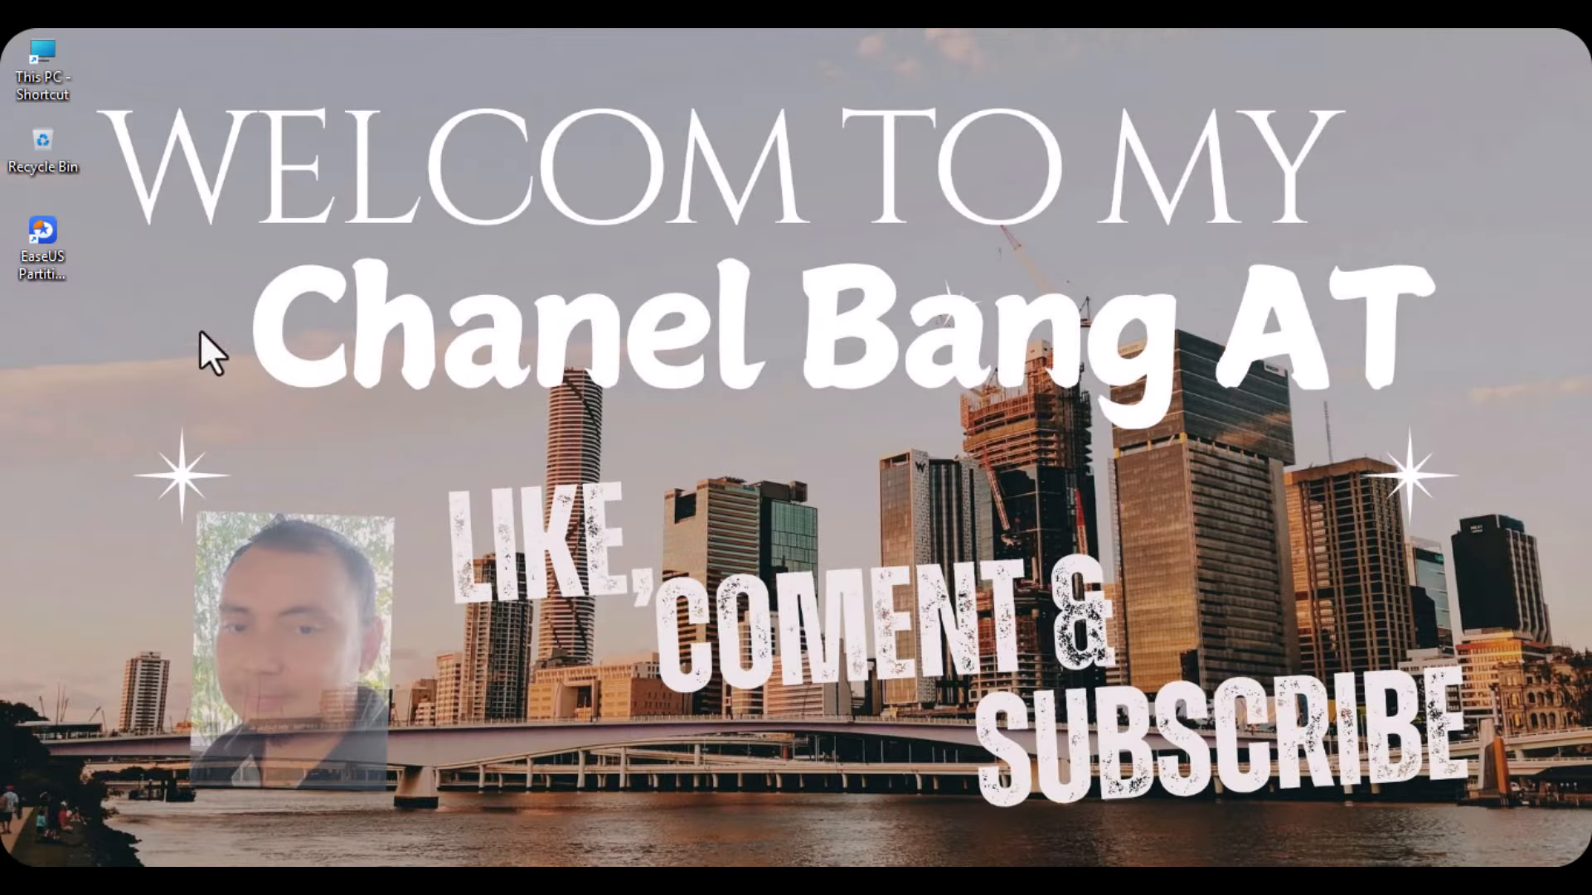
double_click(57, 254)
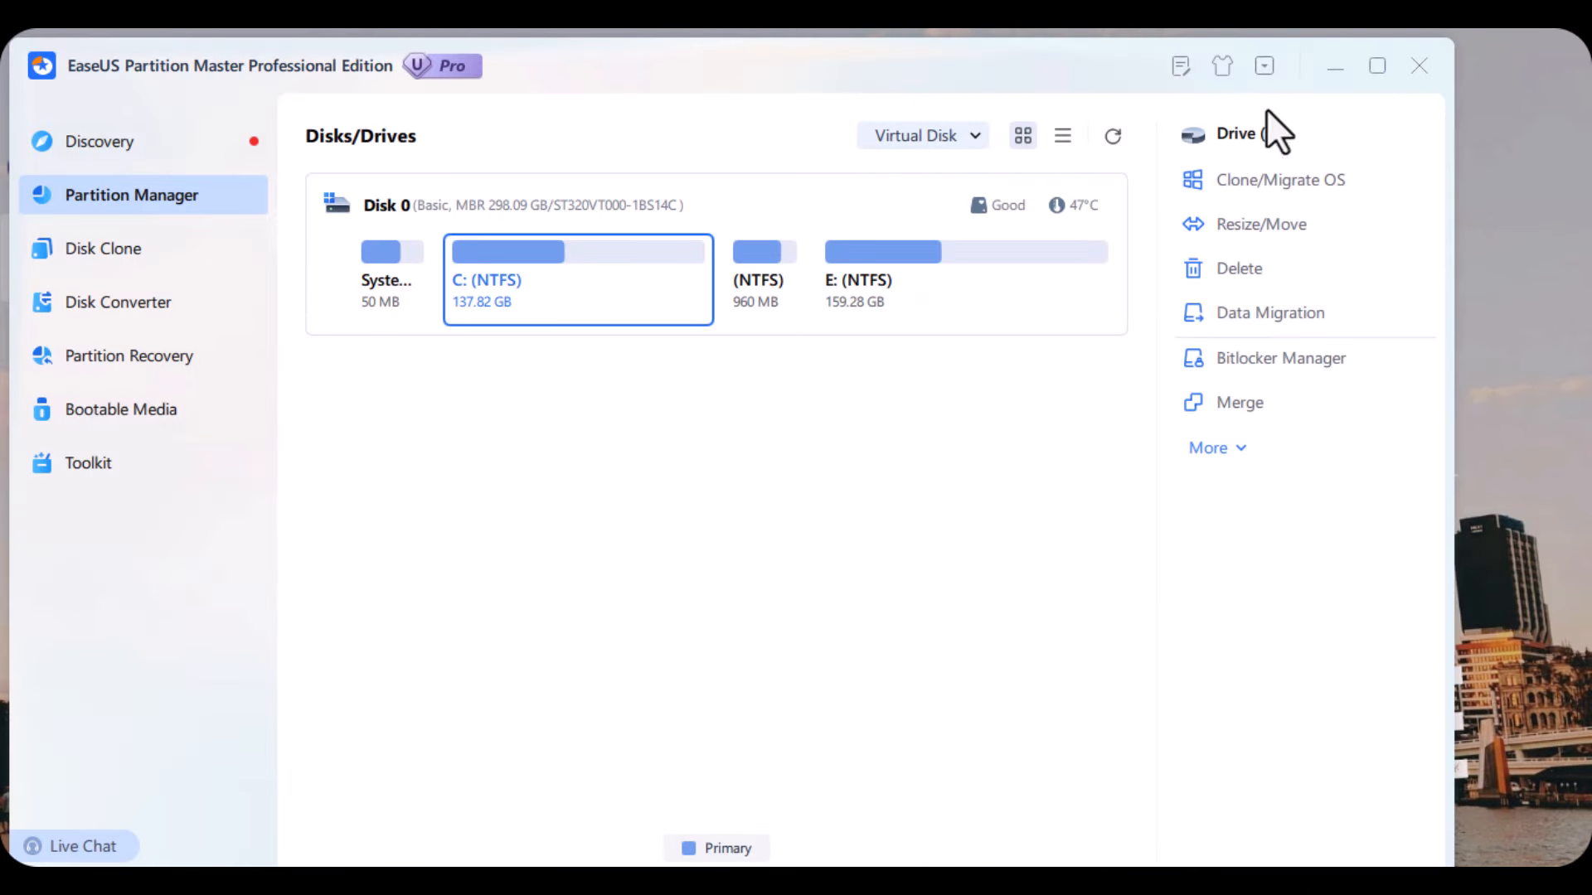
left_click(1263, 67)
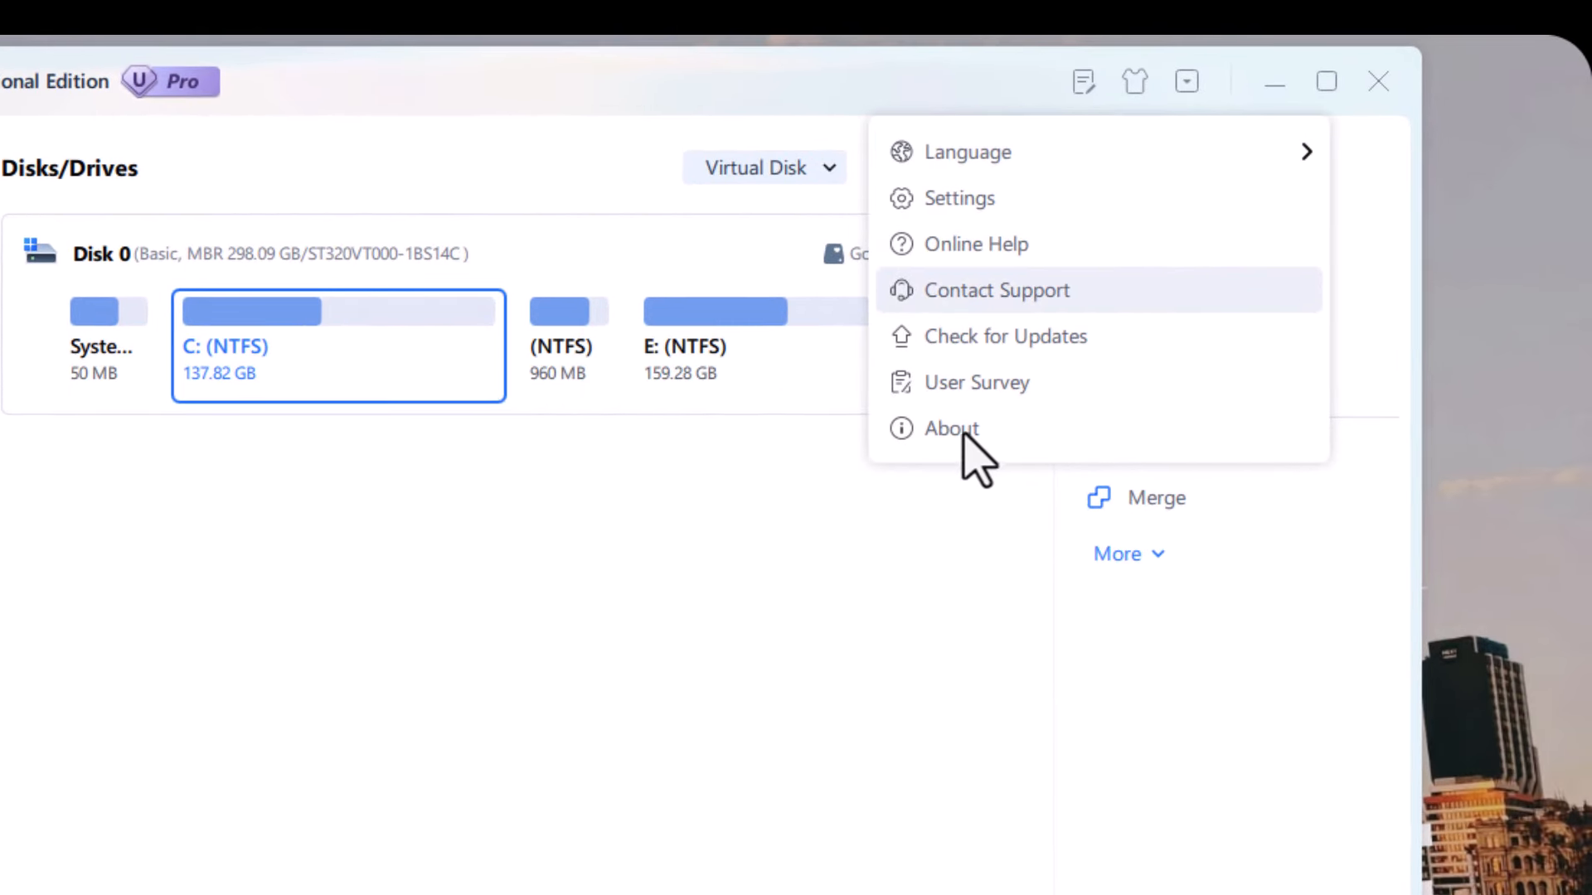
mouse_move(1200, 149)
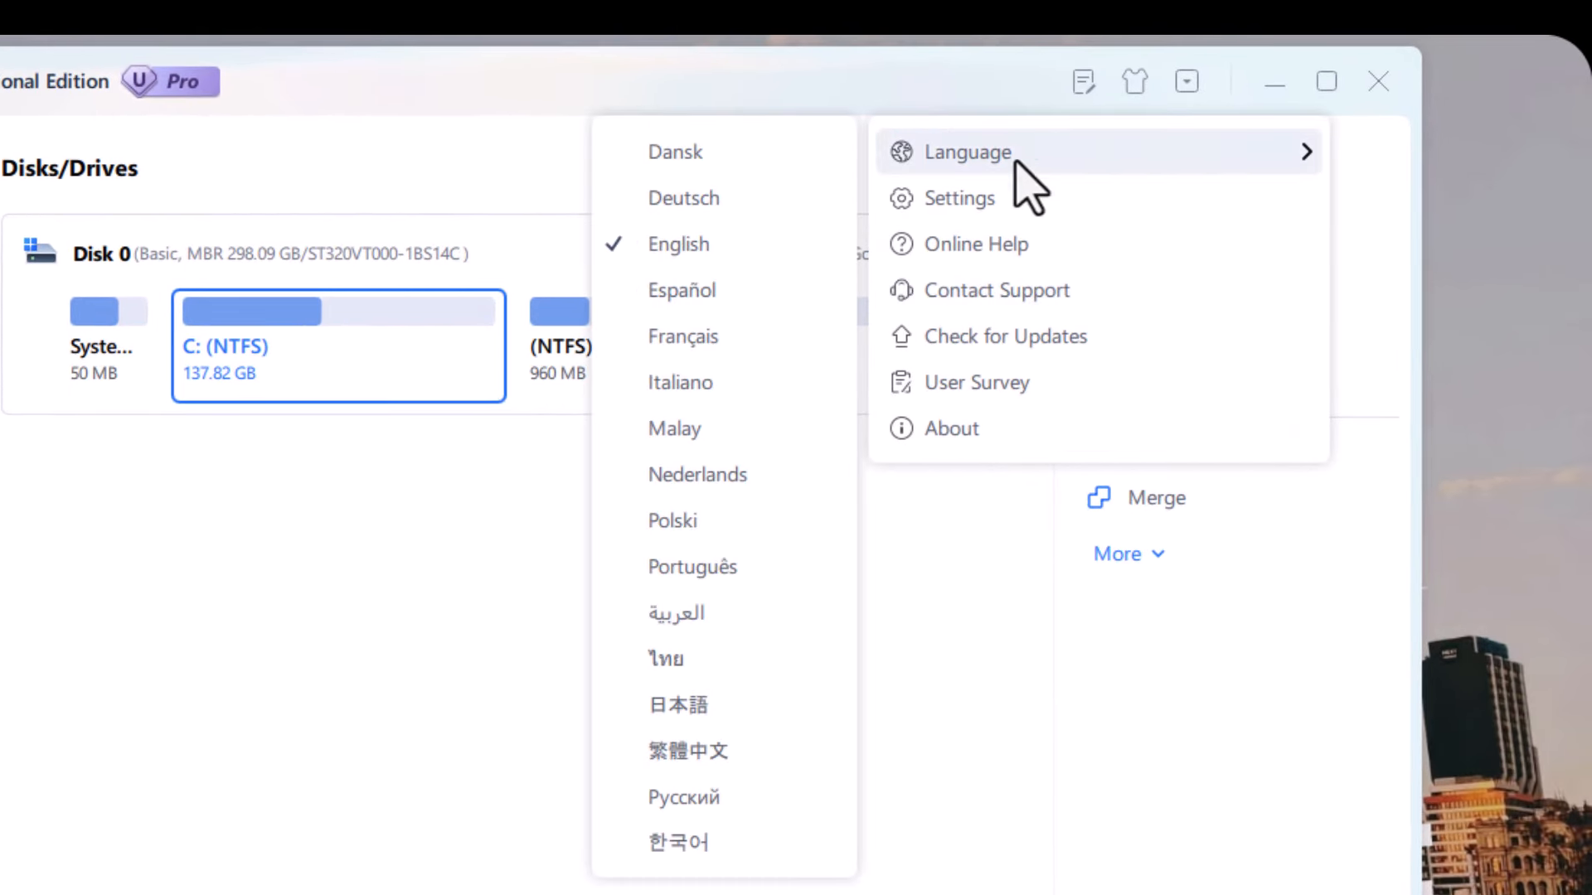
left_click(1187, 81)
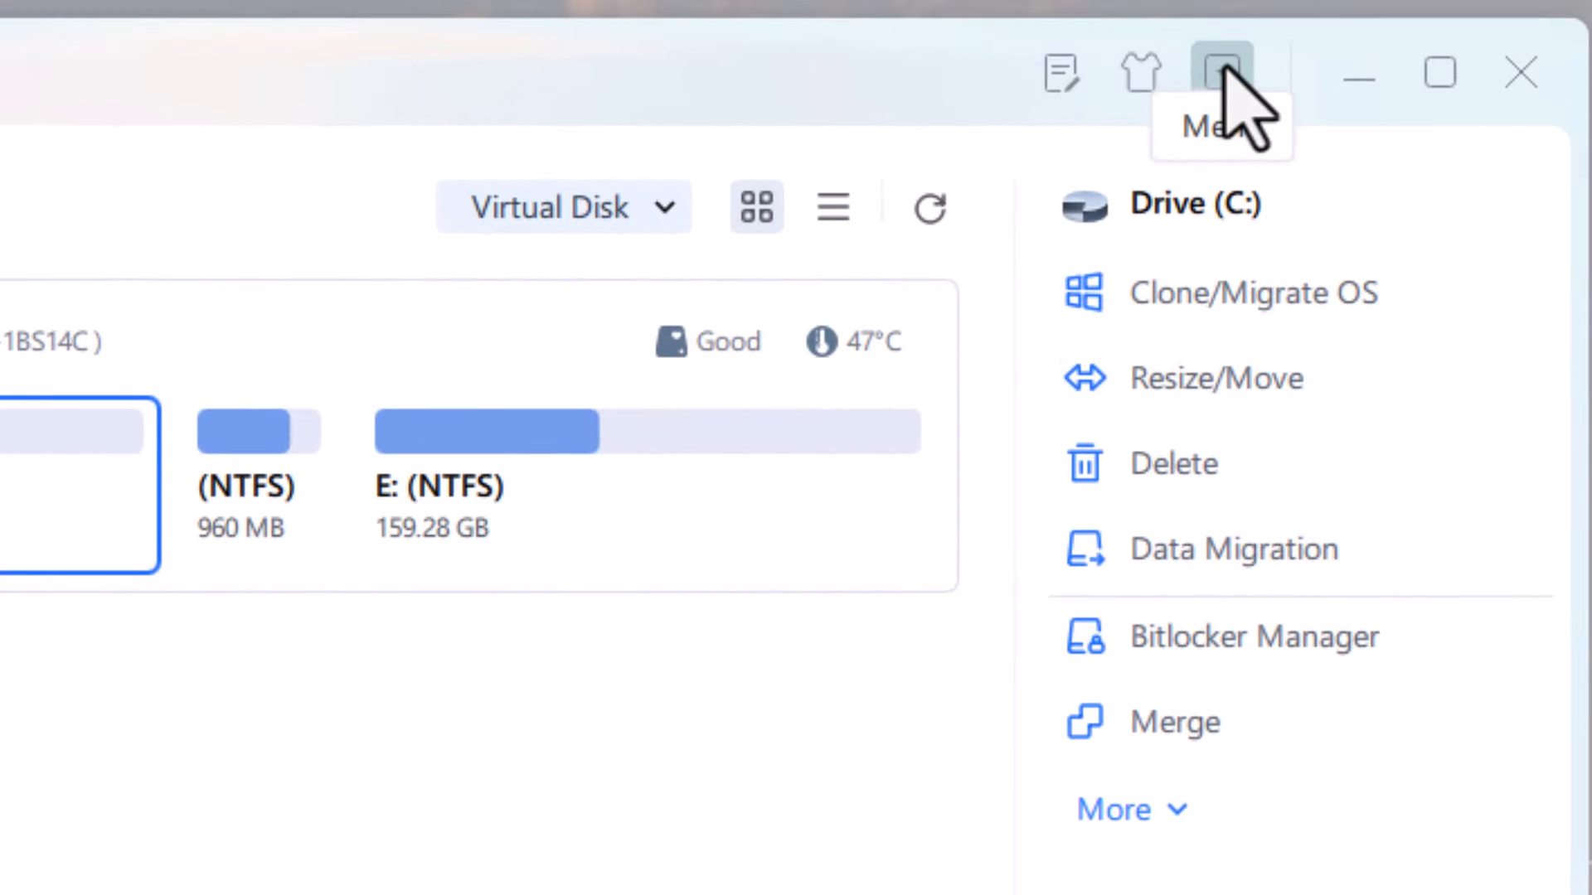
left_click(1222, 75)
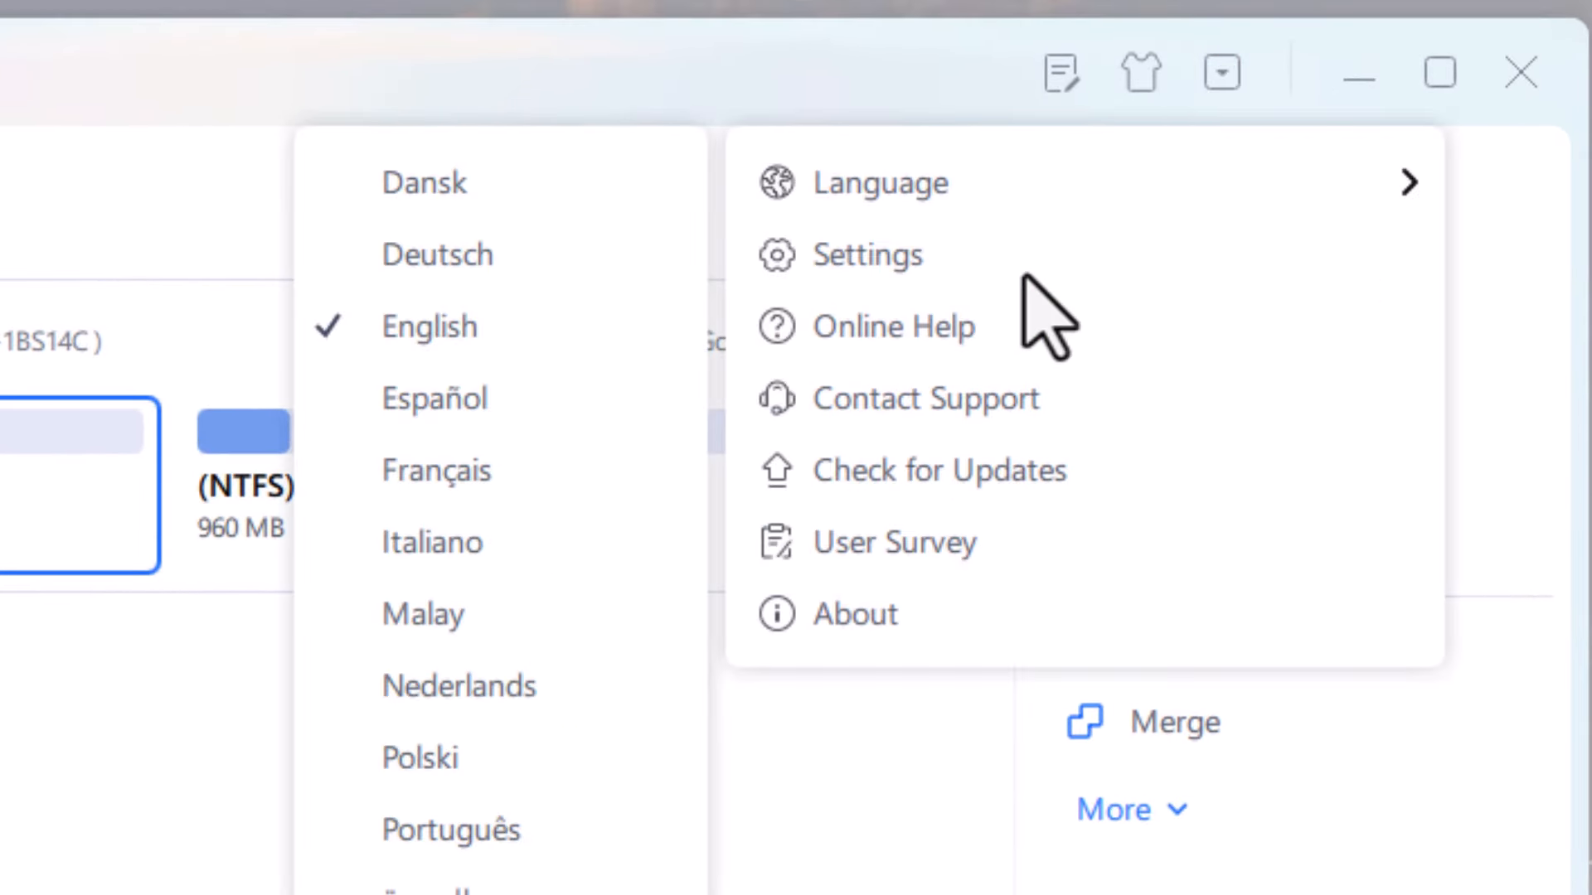
left_click(808, 634)
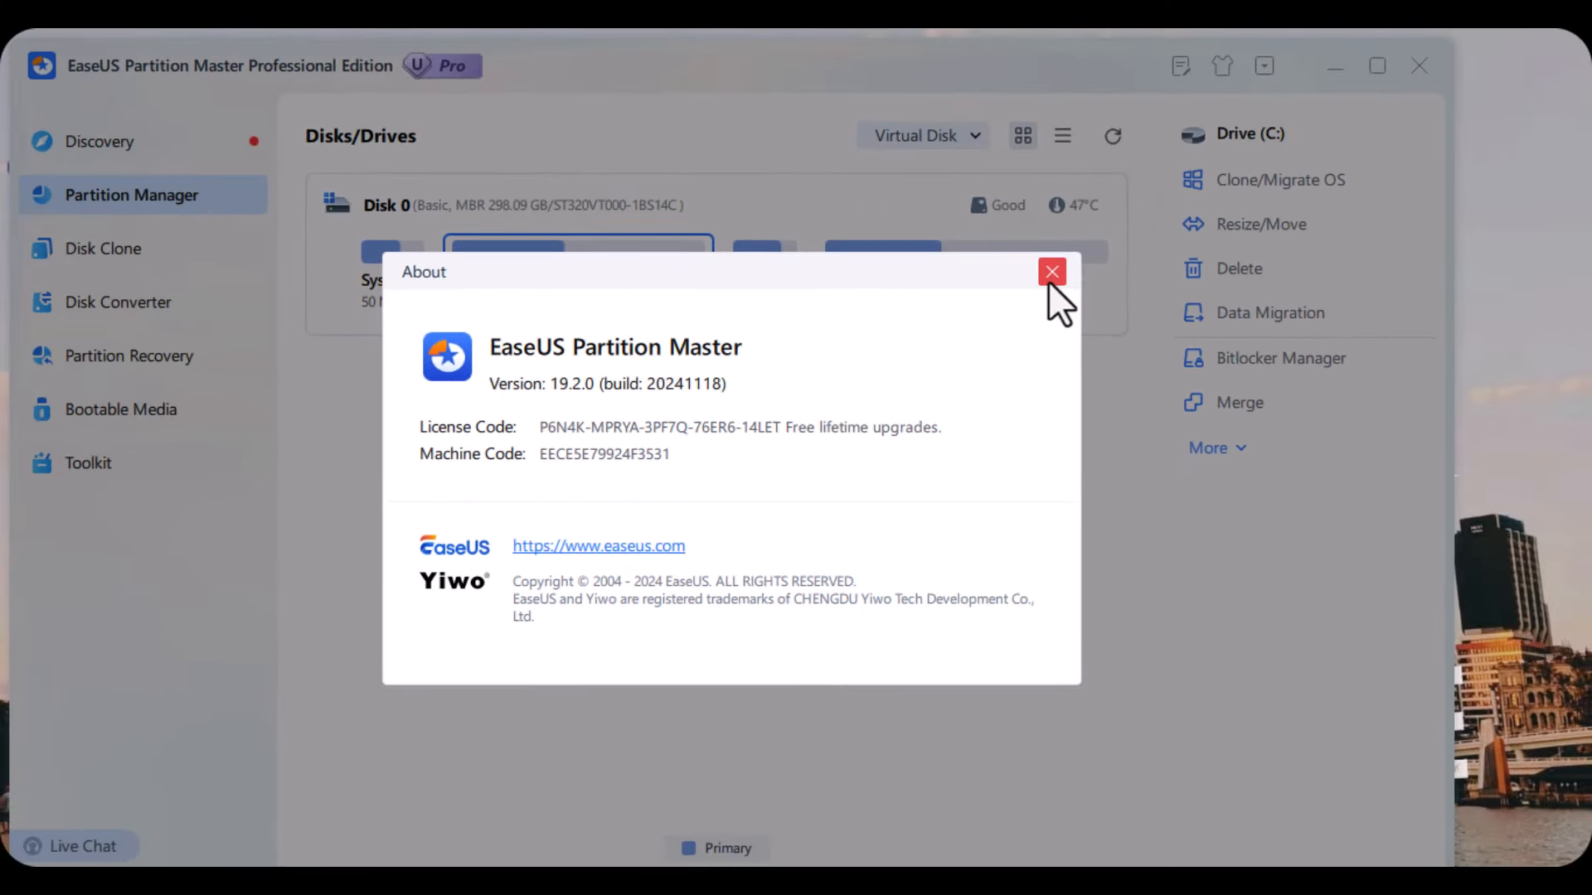
left_click(1052, 273)
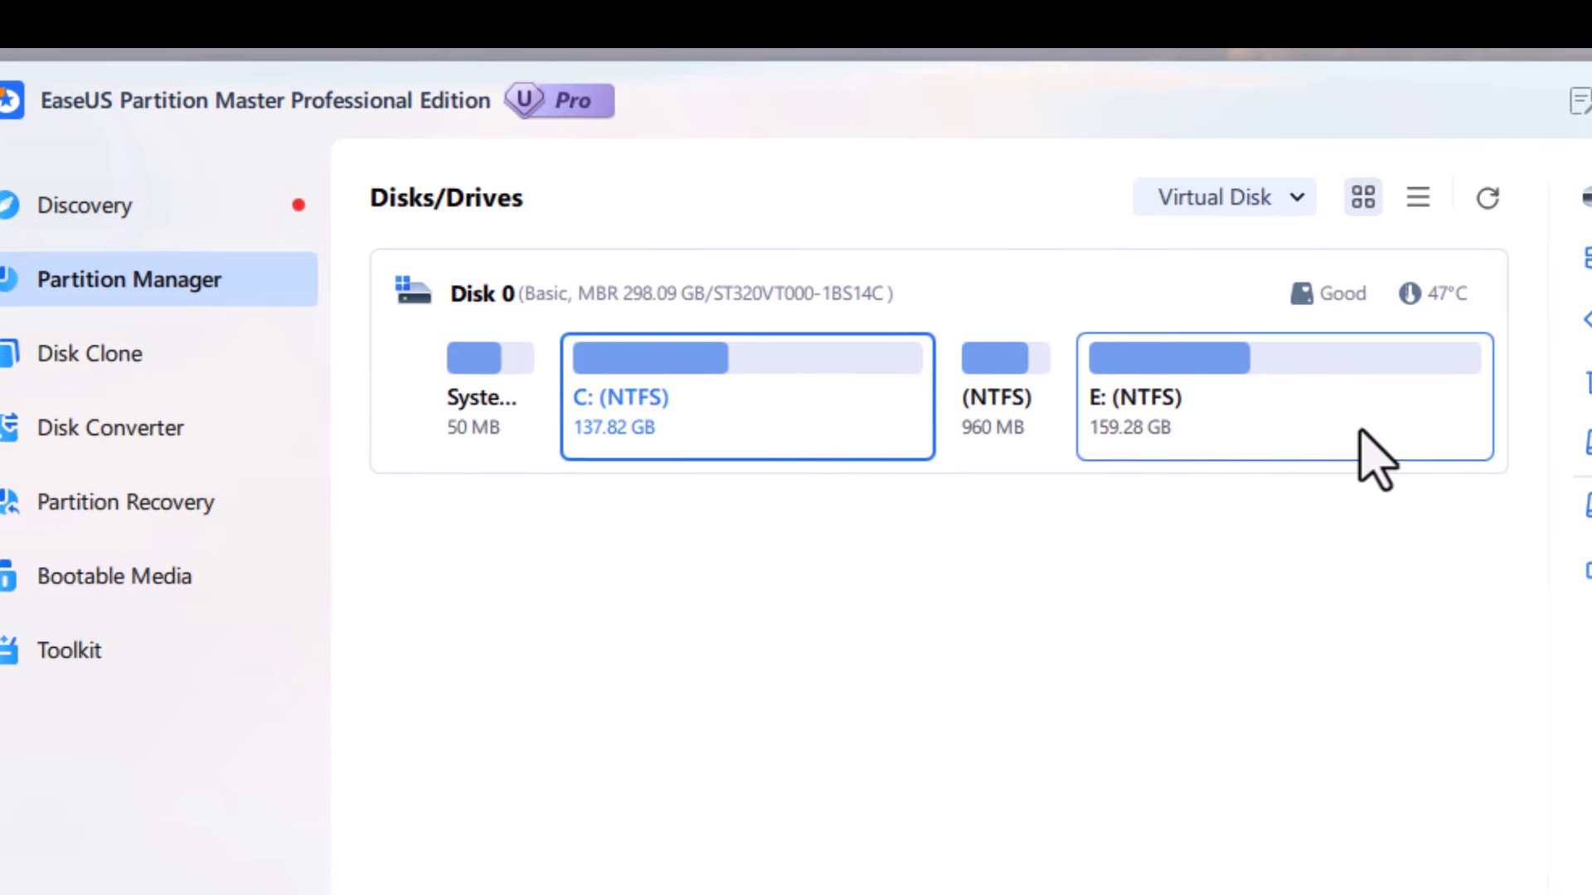
Shrink partition E: on Disk 0 to 120.58 GB from its end with Resize/Move, leaving unallocated space after it
right_click(1360, 431)
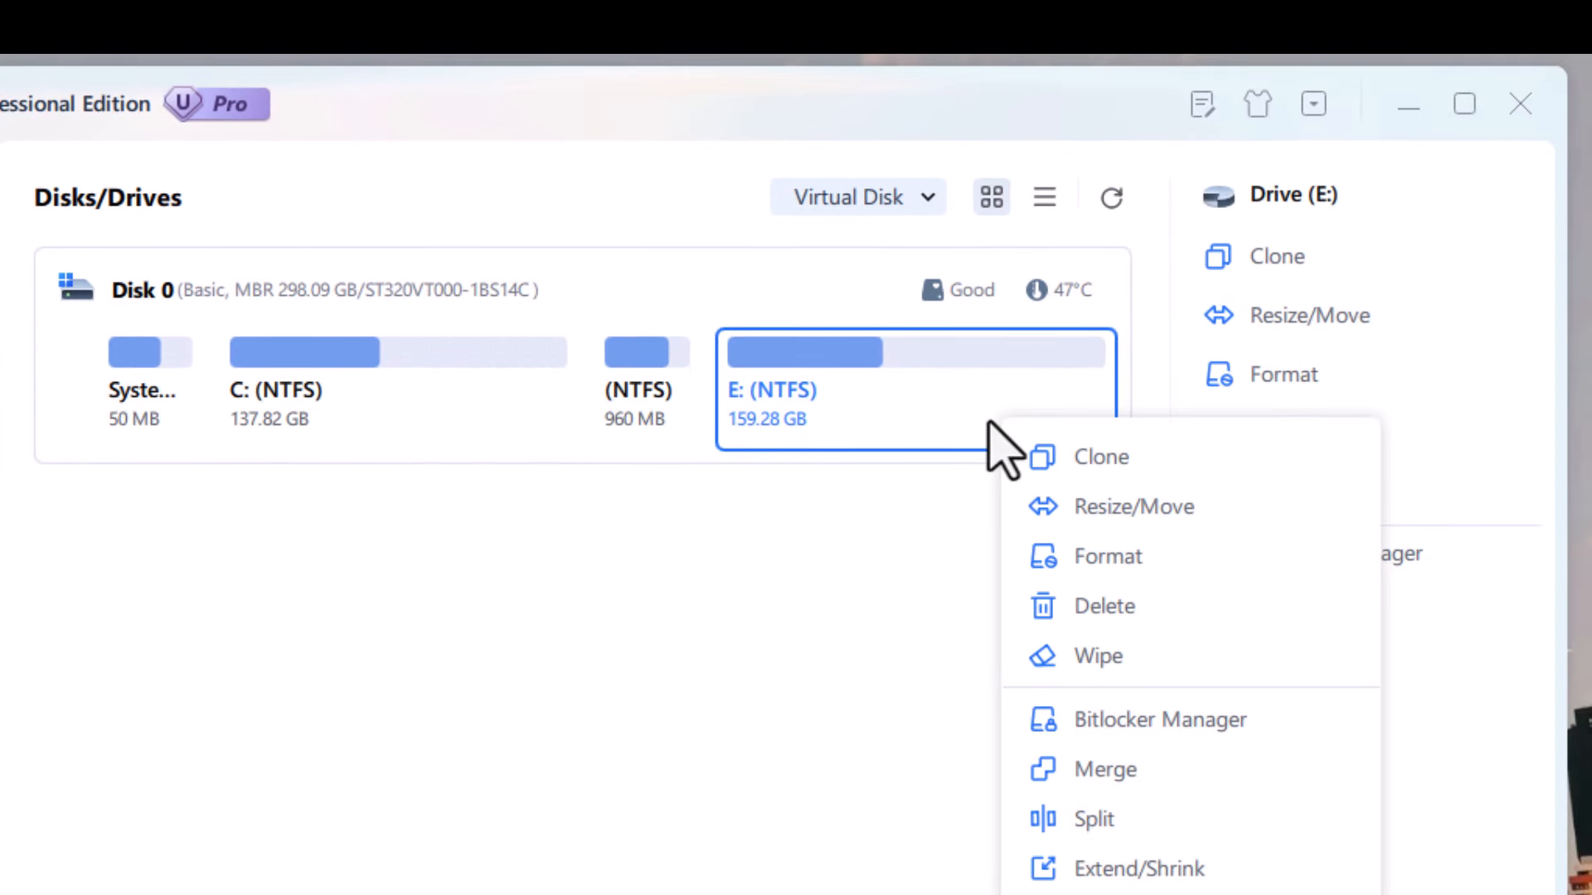
left_click(1132, 522)
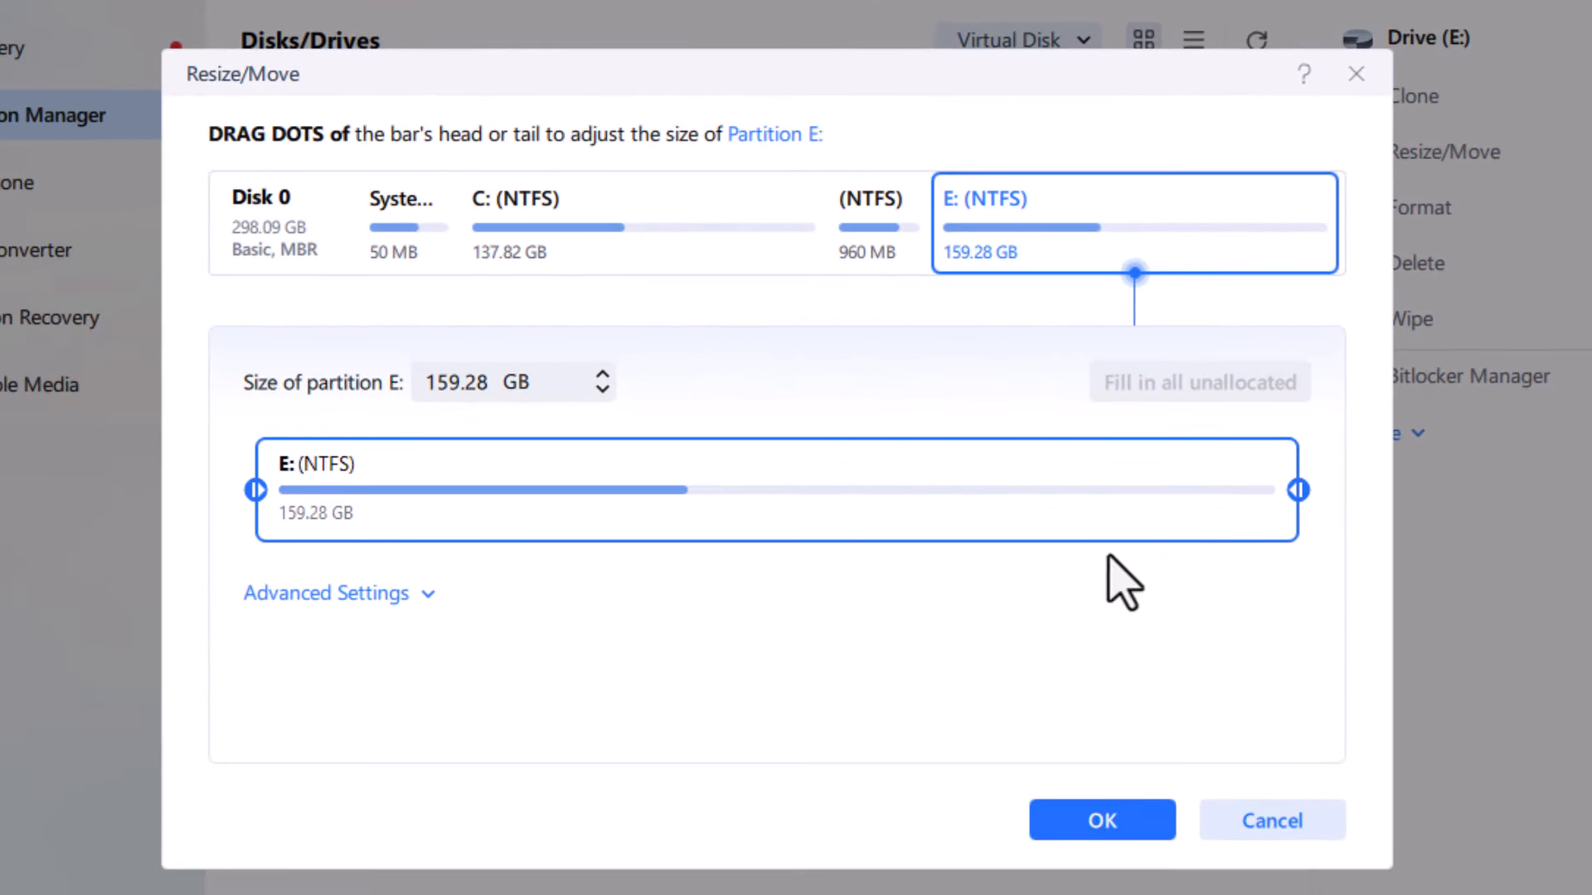
left_click_drag(1298, 492, 1004, 517)
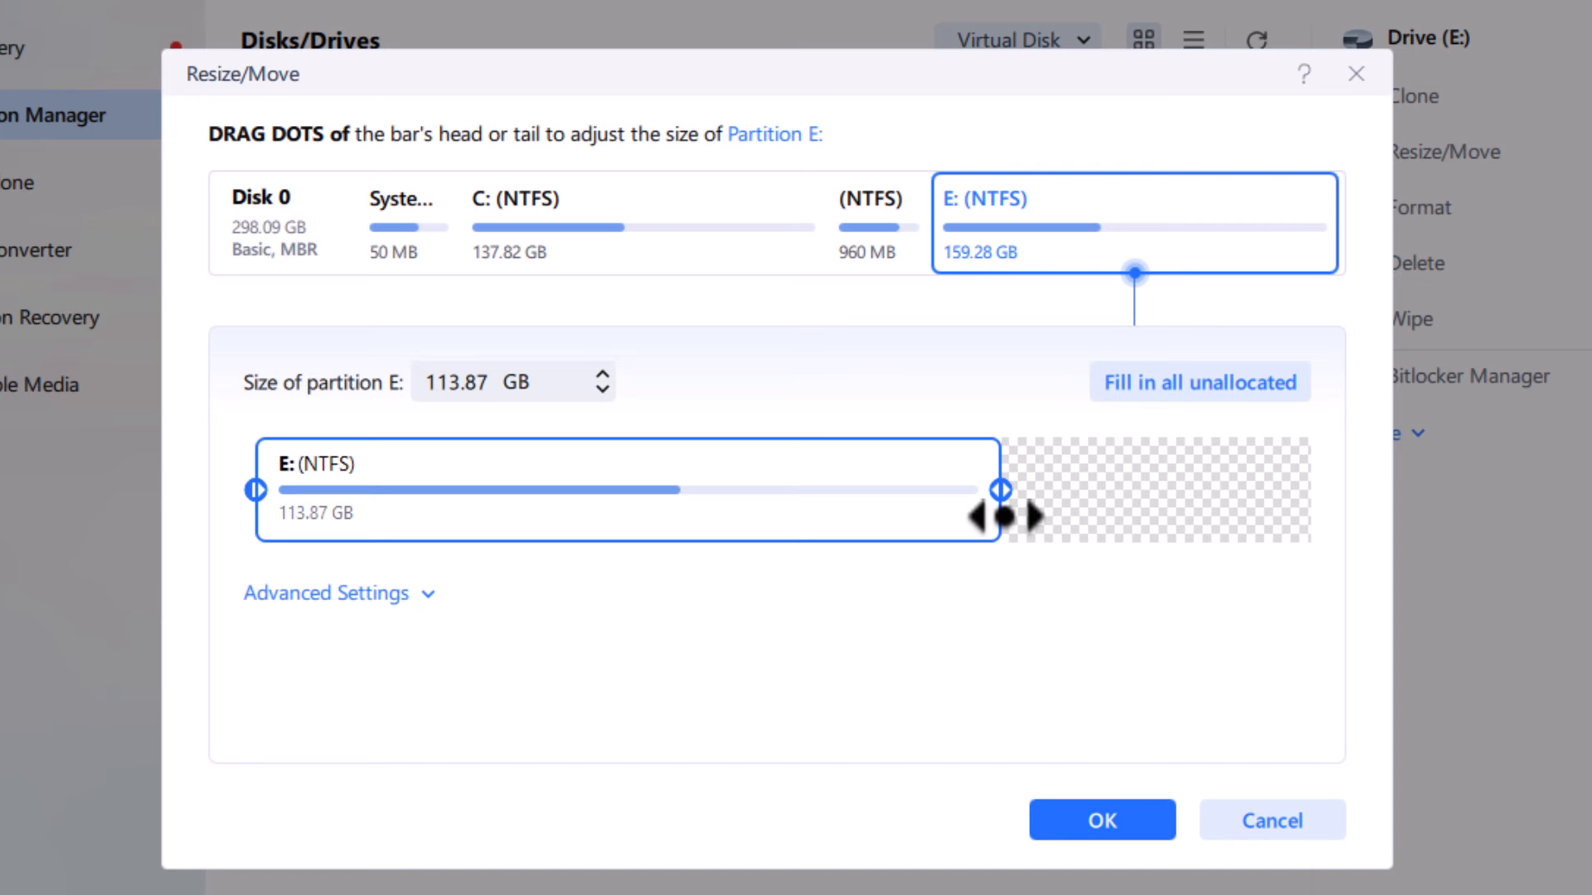
left_click_drag(1004, 517, 1048, 516)
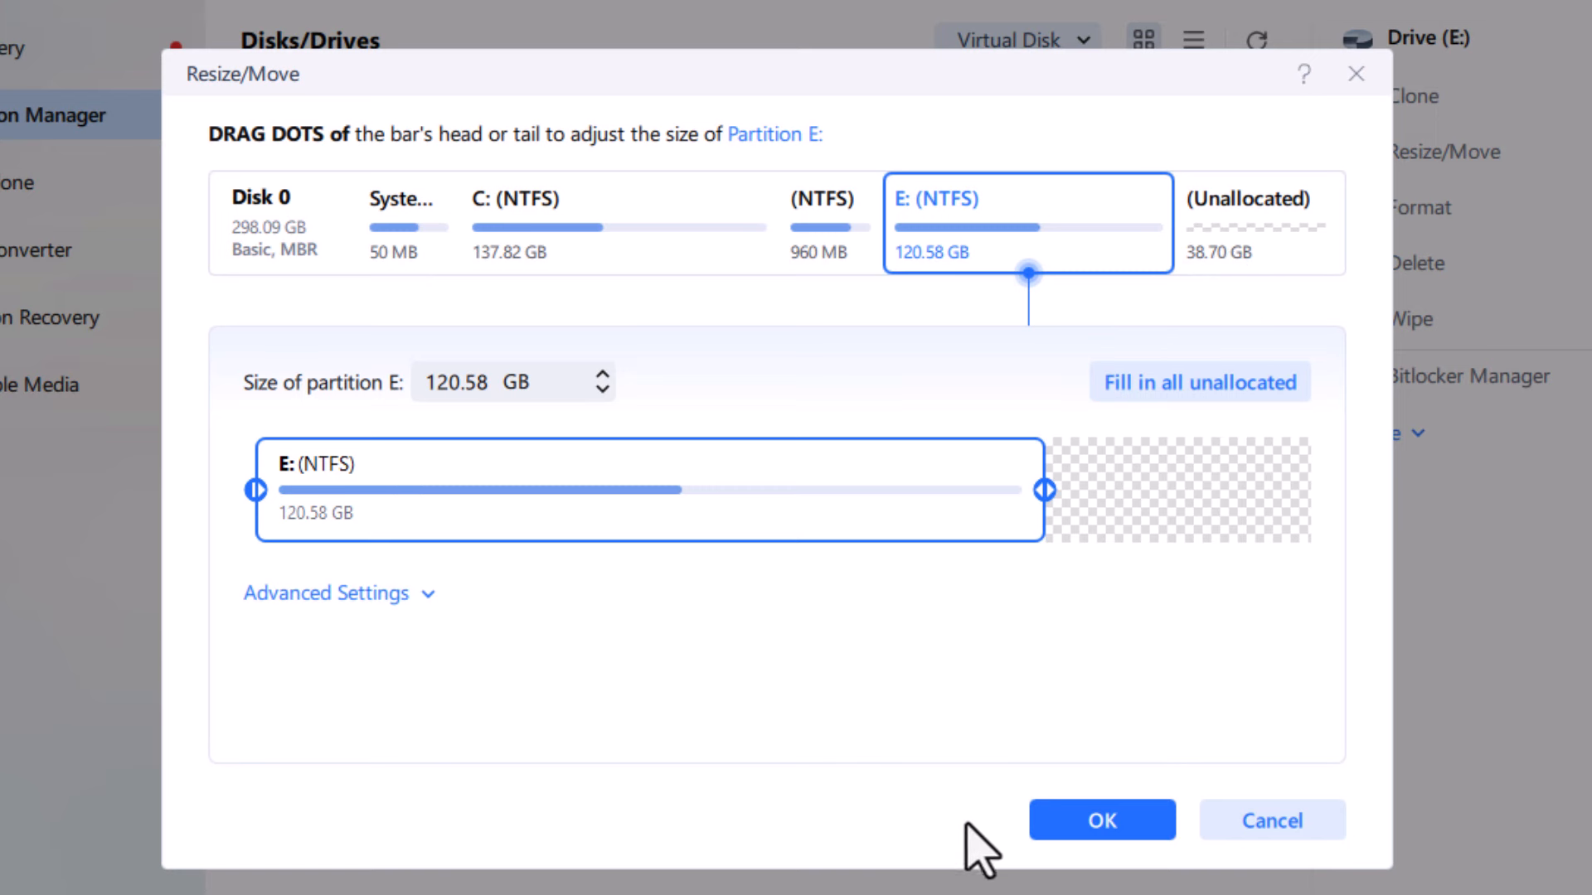
left_click(1086, 820)
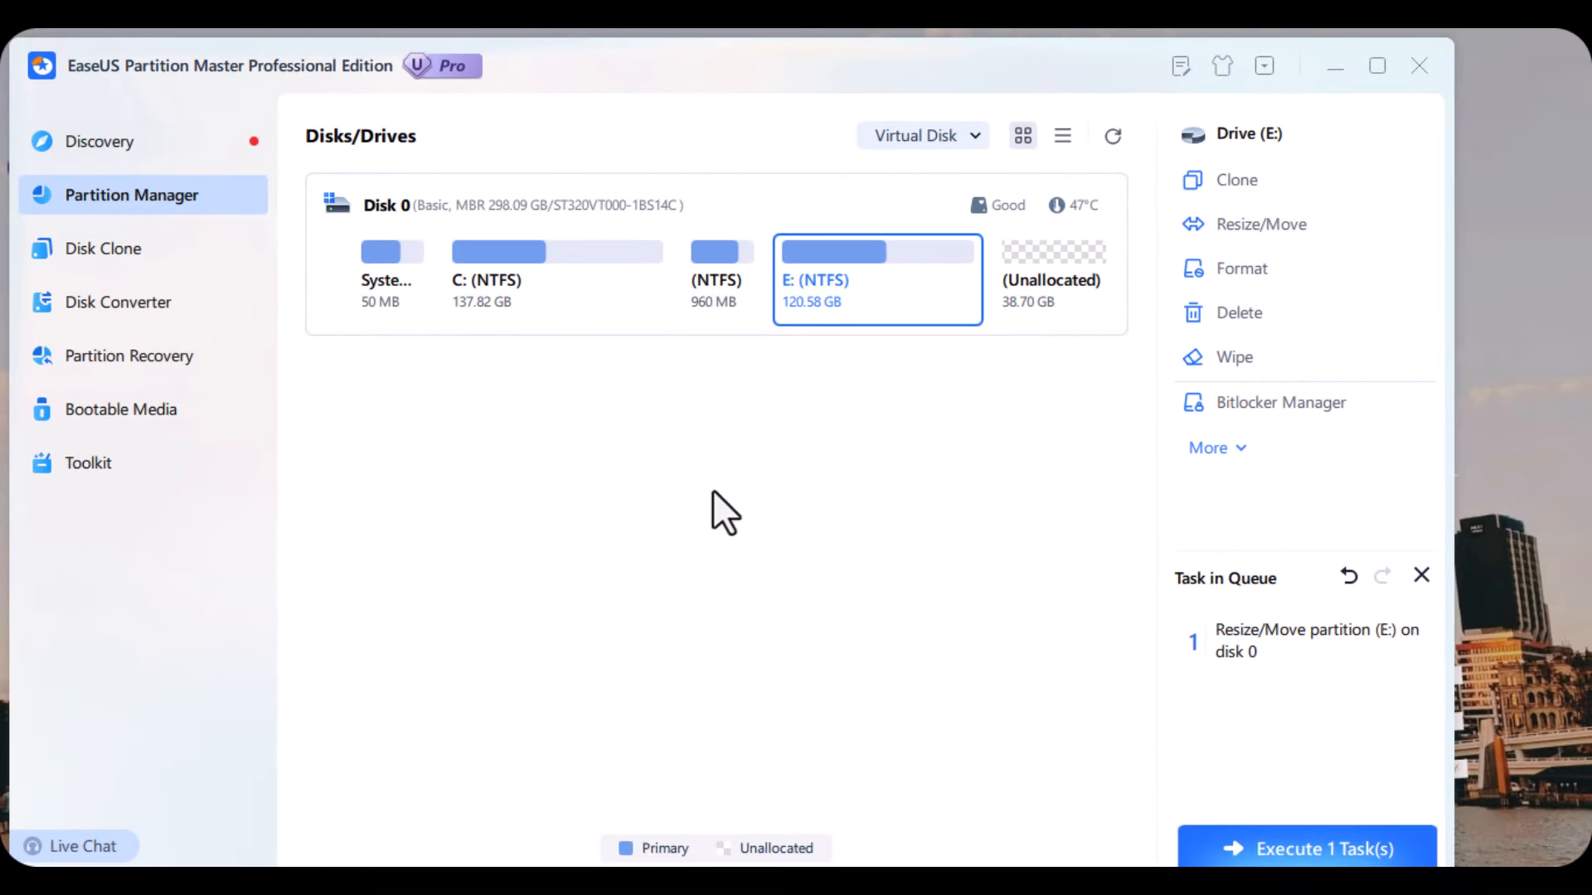
Extend partition C: to 176.52 GB with Resize/Move, using all the unallocated space on Disk 0
left_click(547, 308)
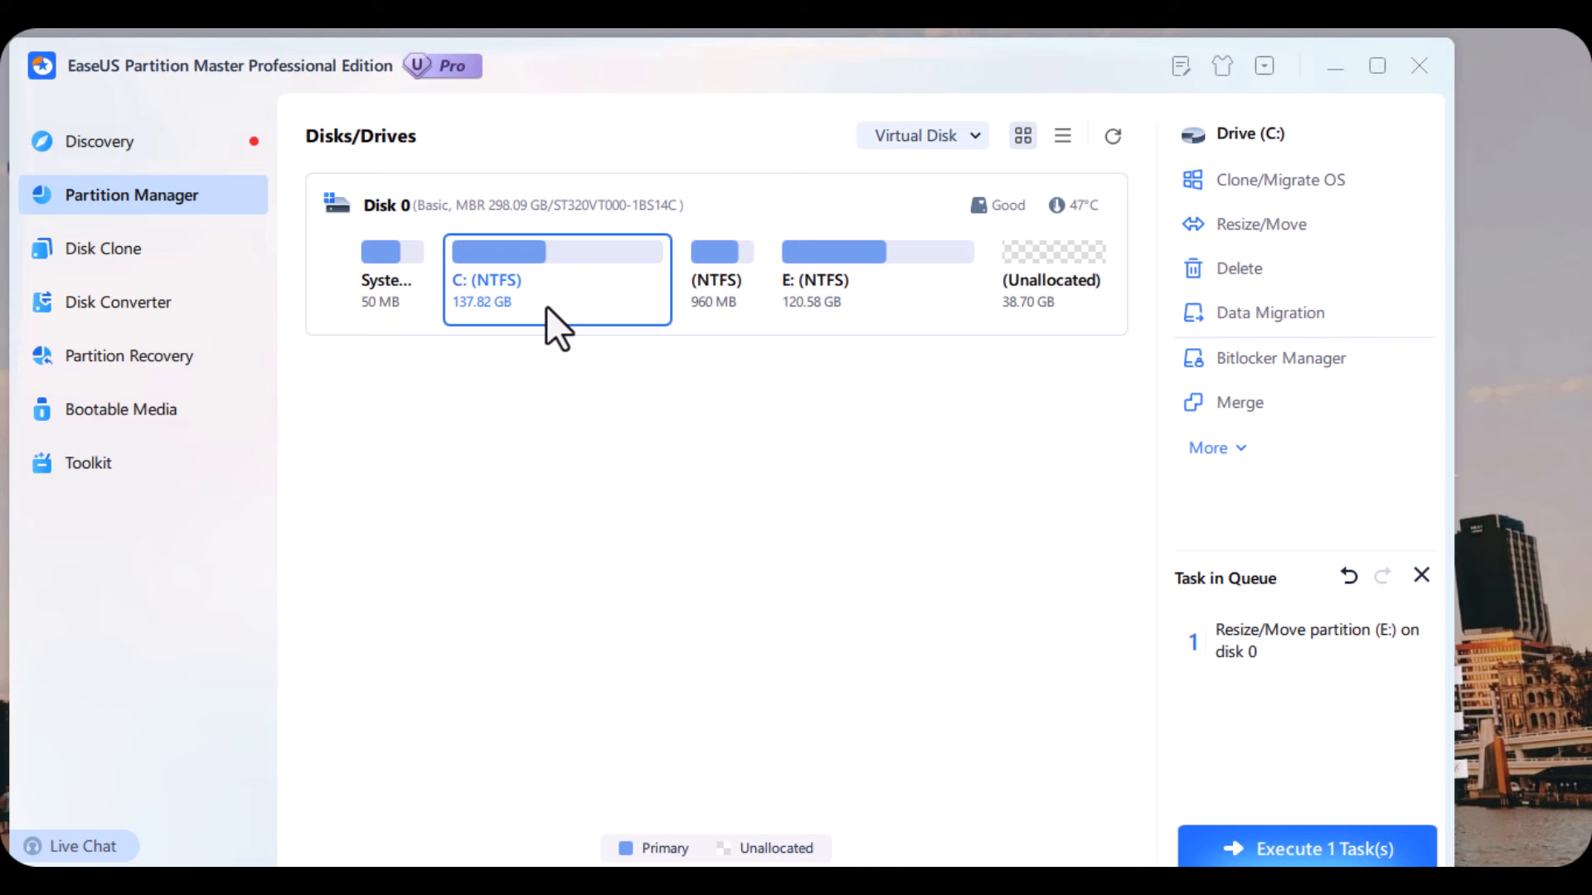
right_click(548, 311)
left_click(668, 385)
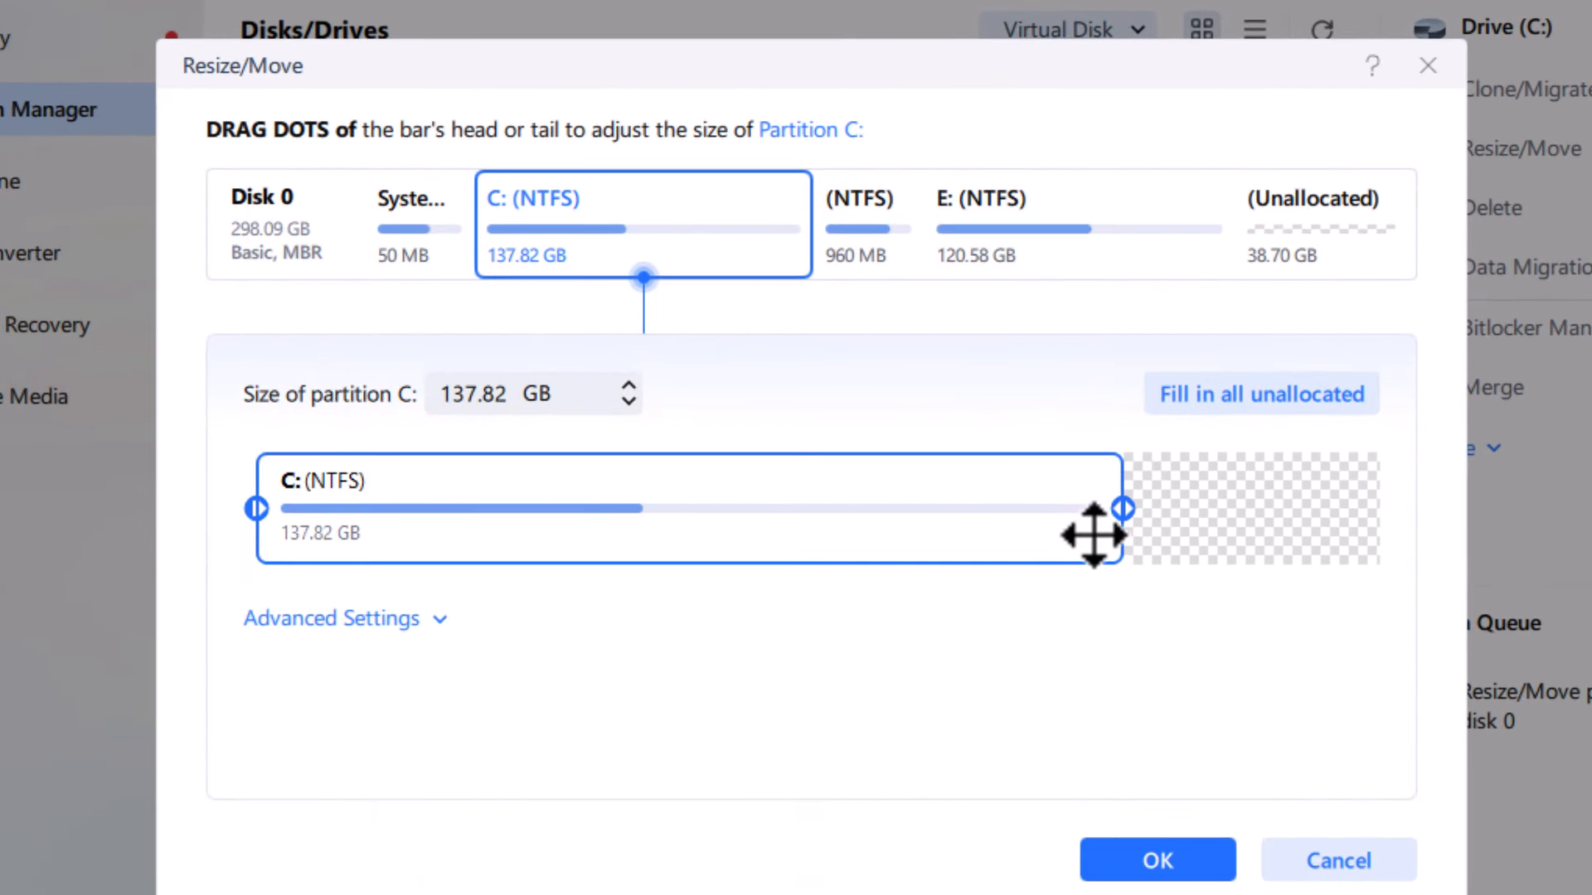
left_click_drag(1123, 510, 1401, 501)
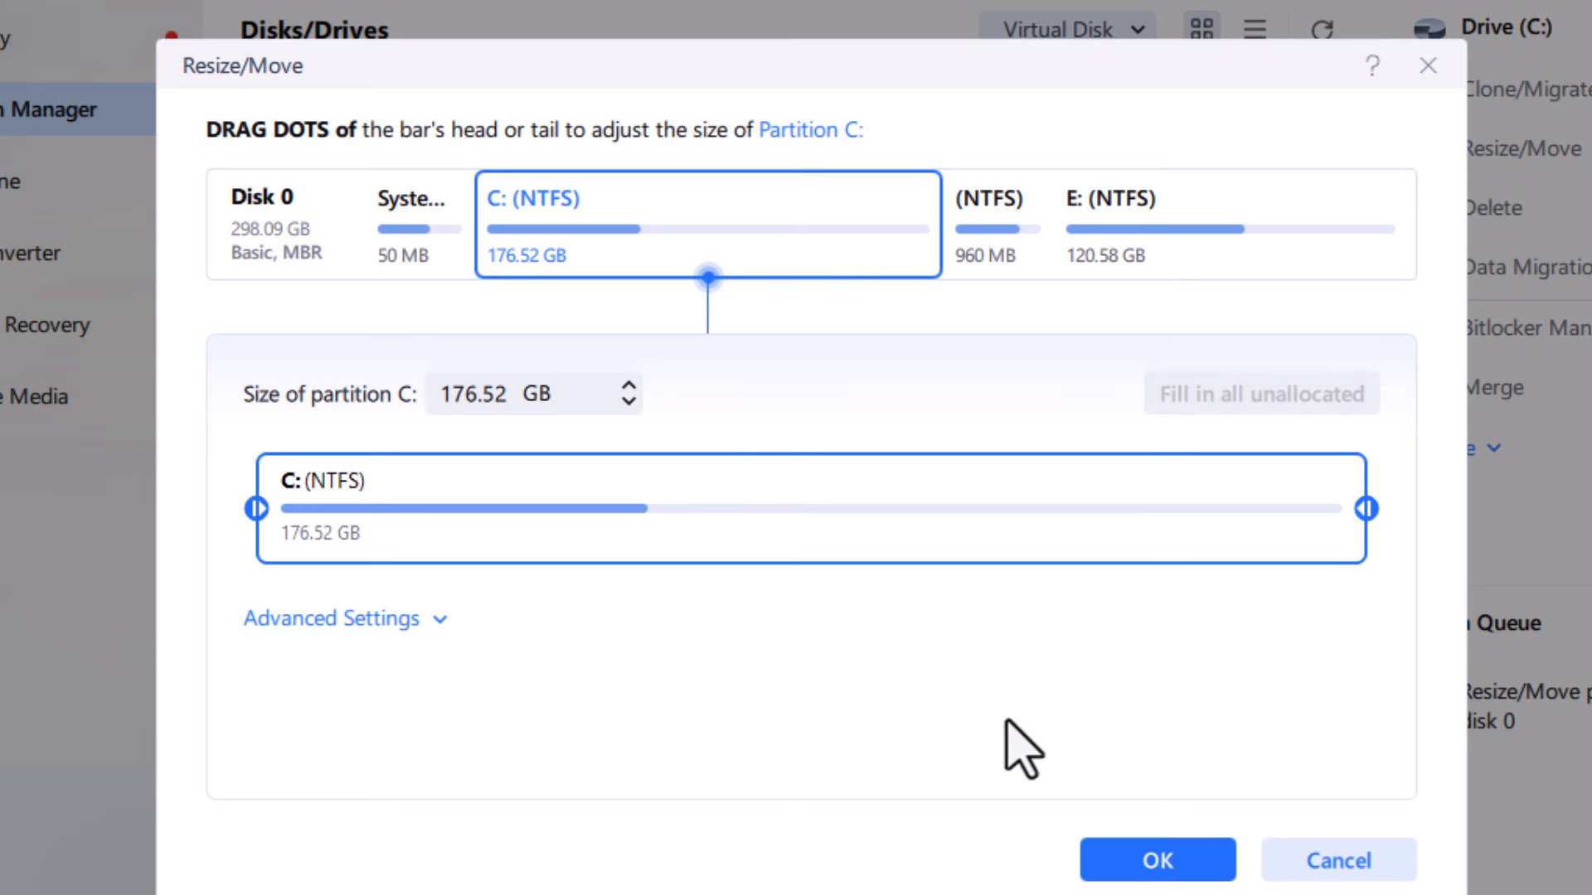
left_click(1144, 863)
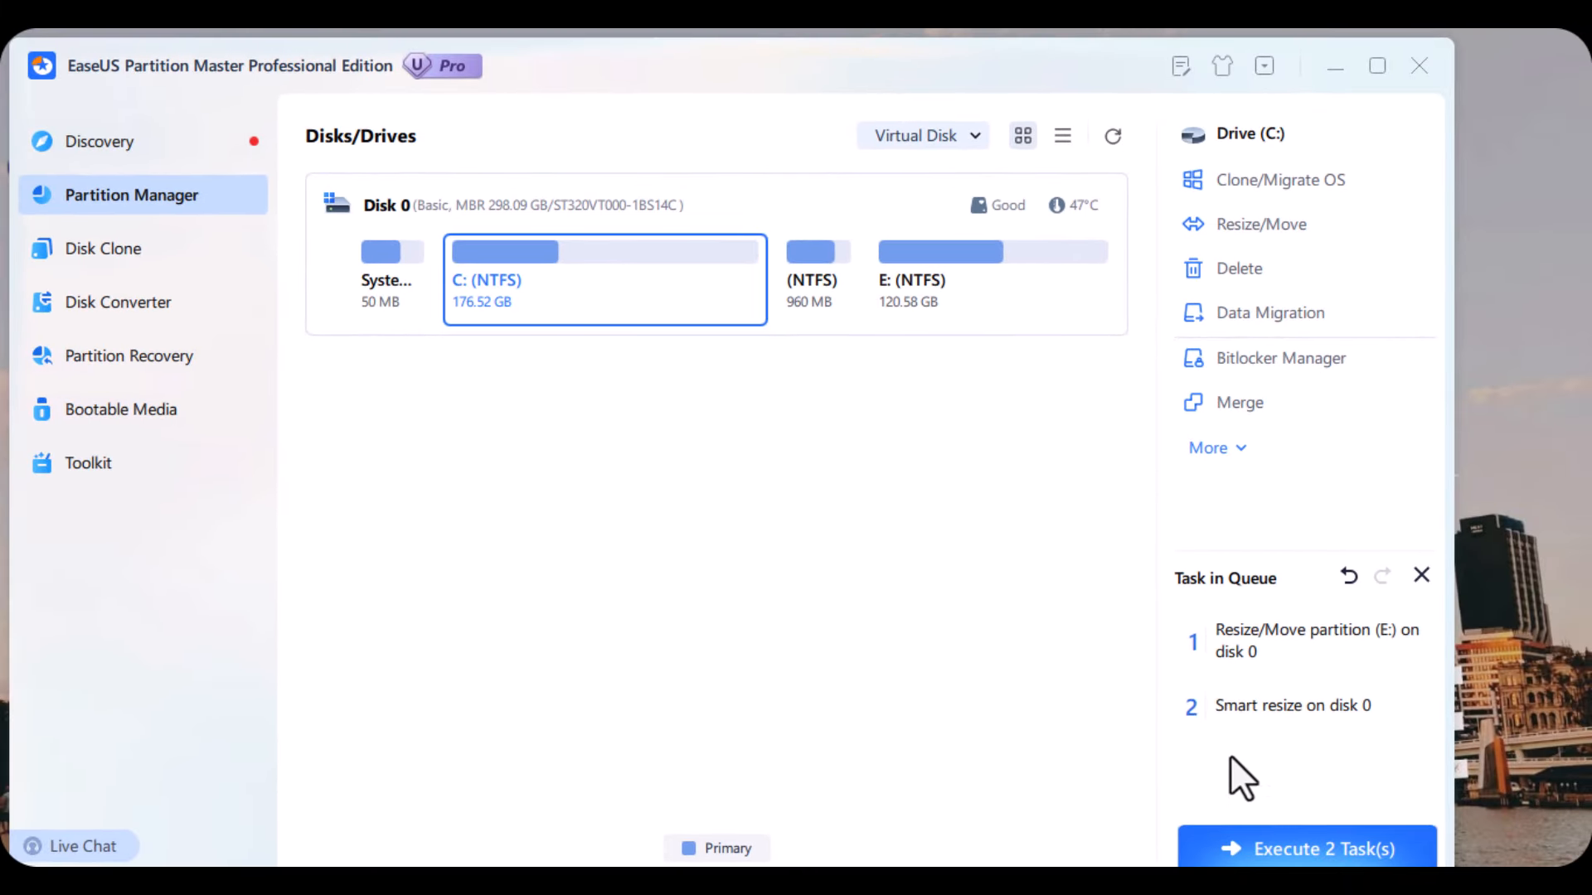
Execute the two queued resize tasks on Disk 0 and apply the pending operations
left_click(1374, 63)
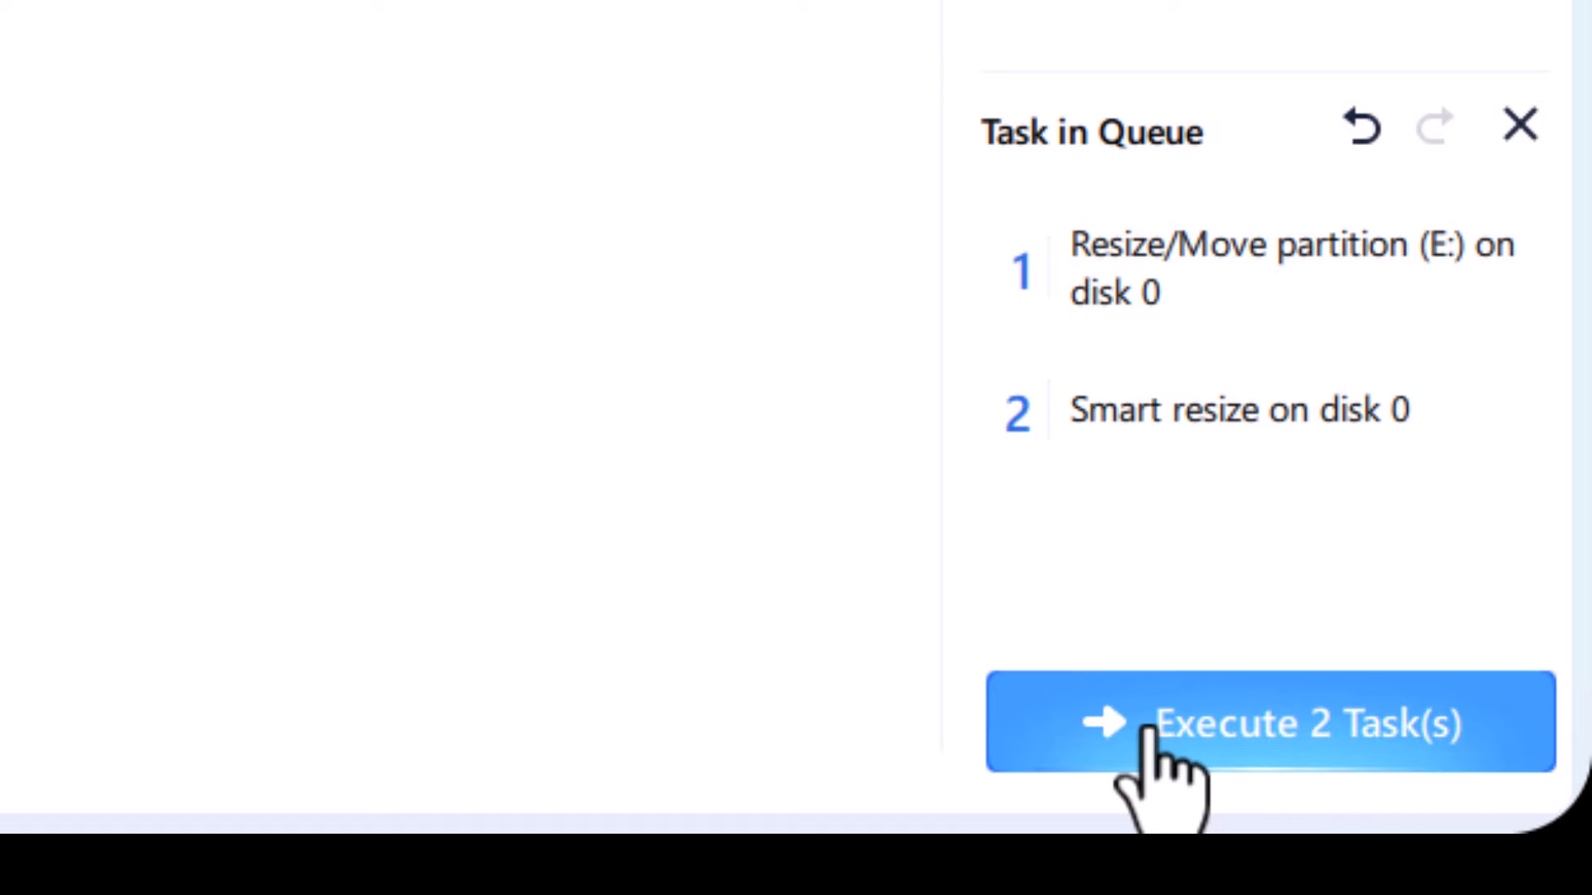
left_click(1151, 734)
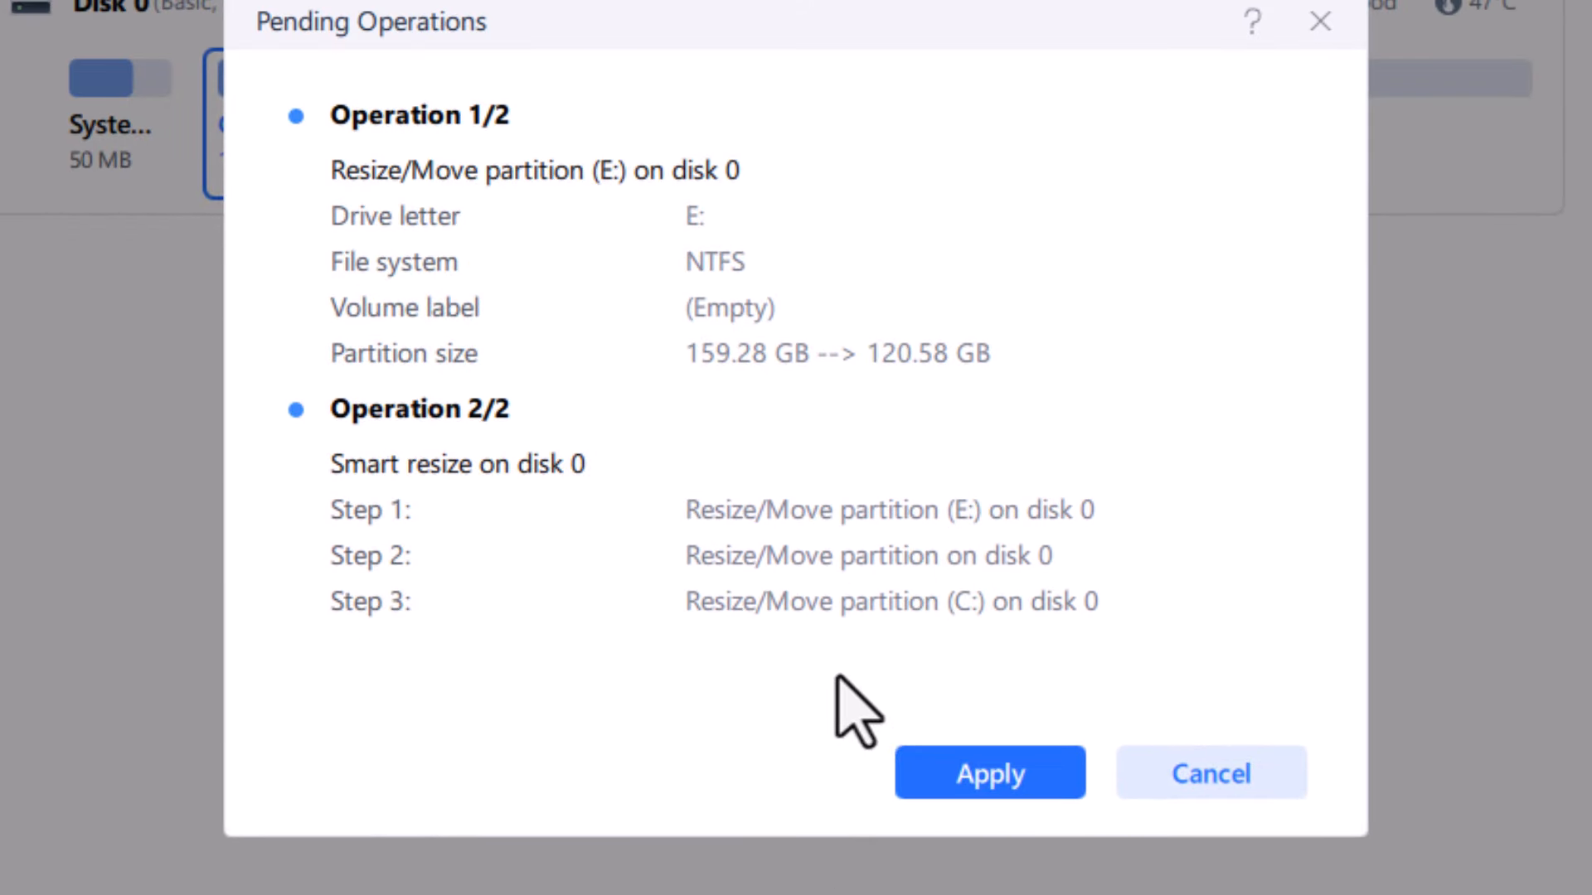
left_click(989, 775)
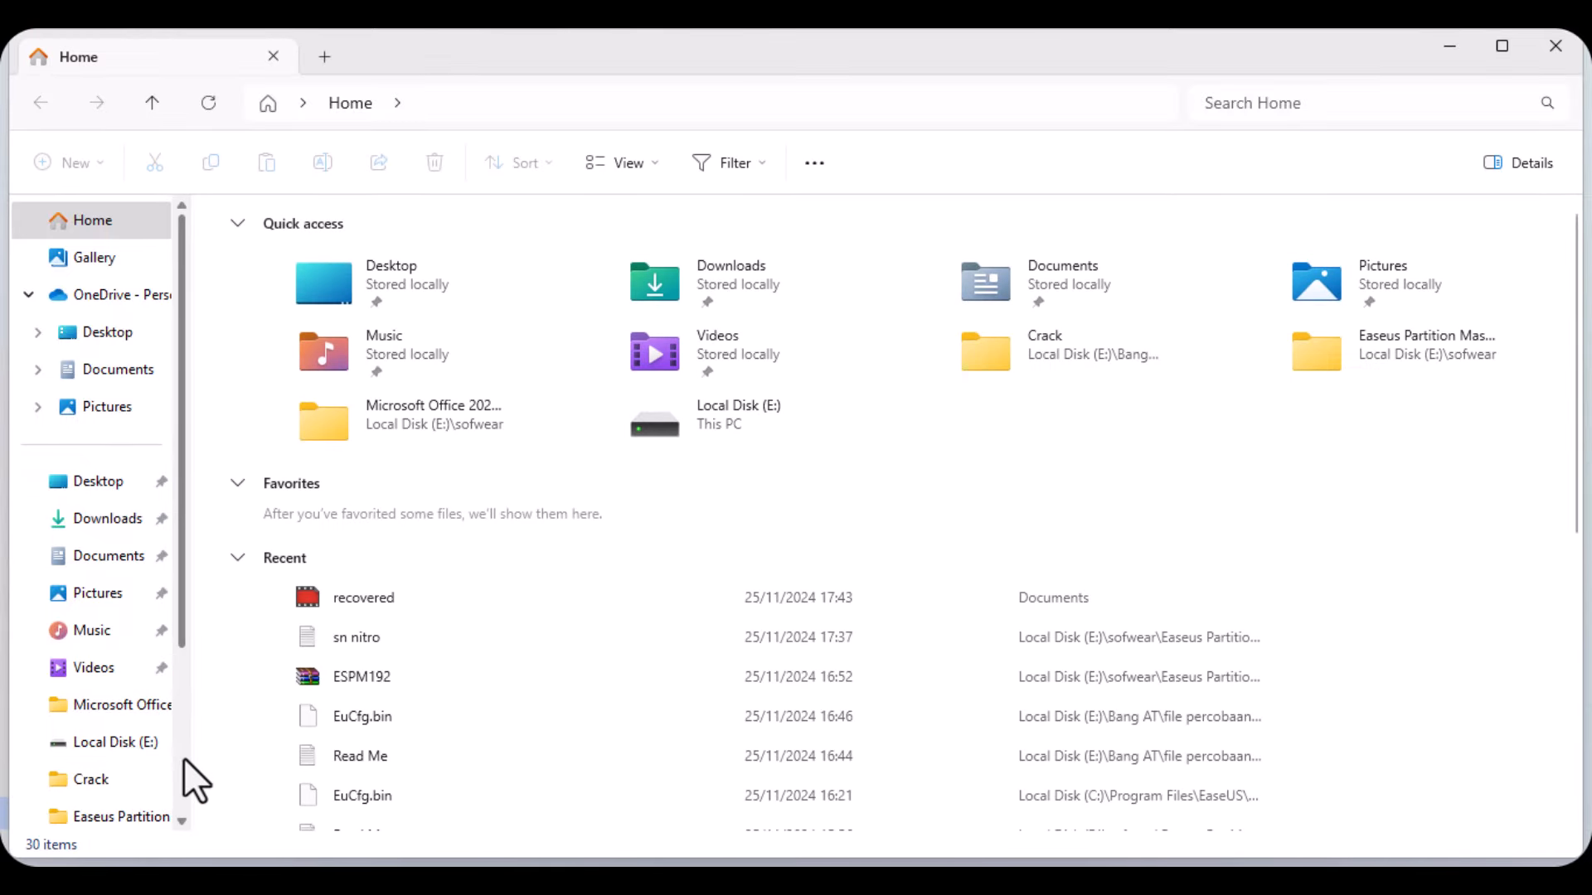
Switch to File Explorer and view the drives under This PC
scroll(182, 758, "down", 3)
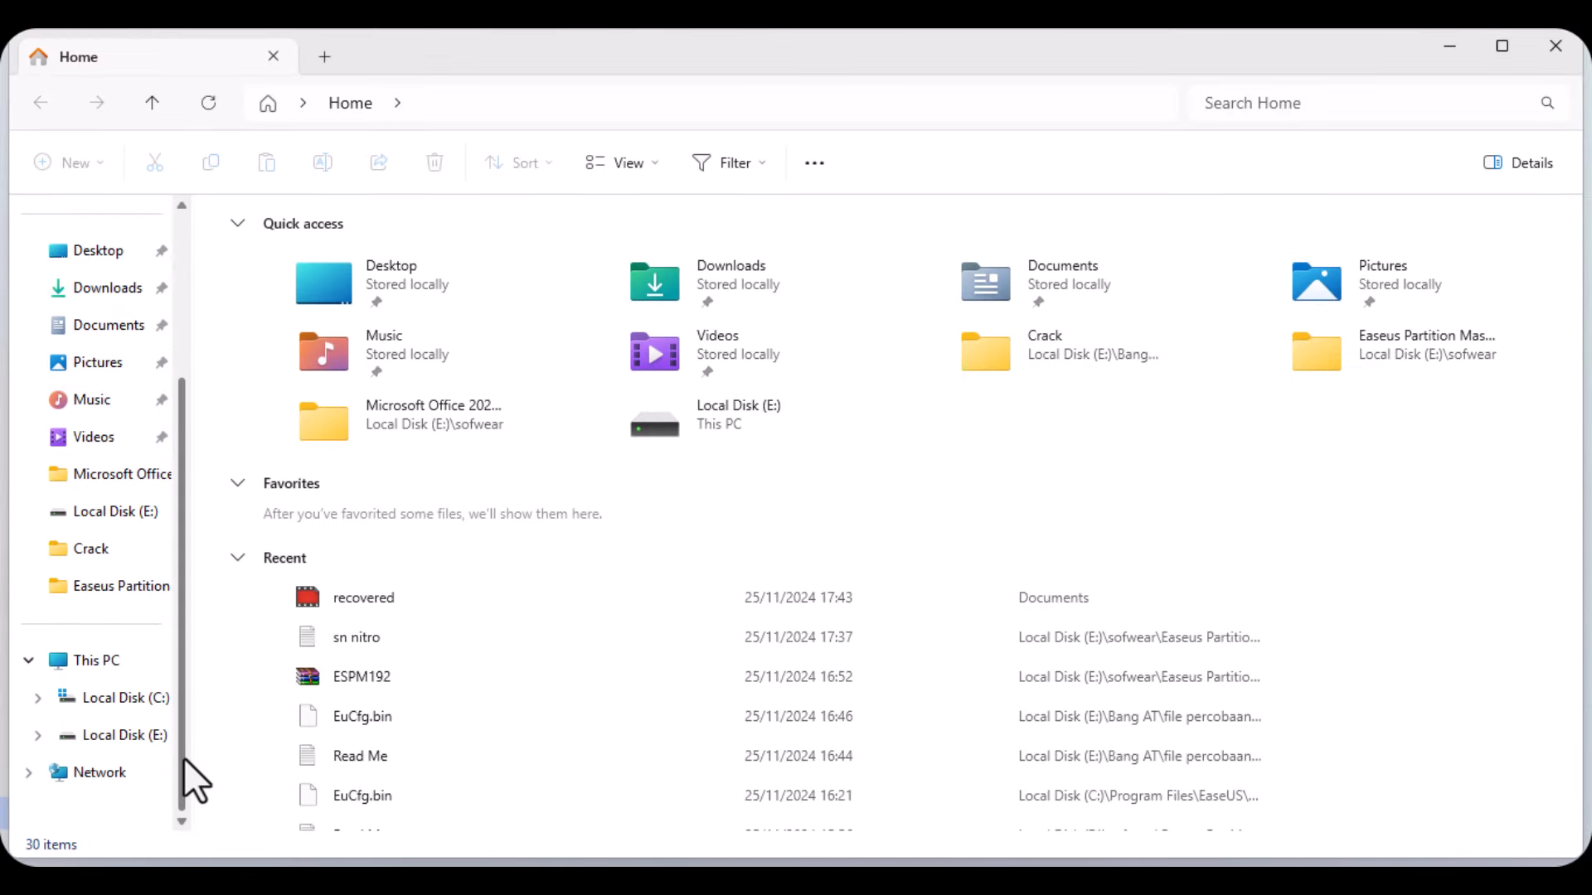
left_click(91, 663)
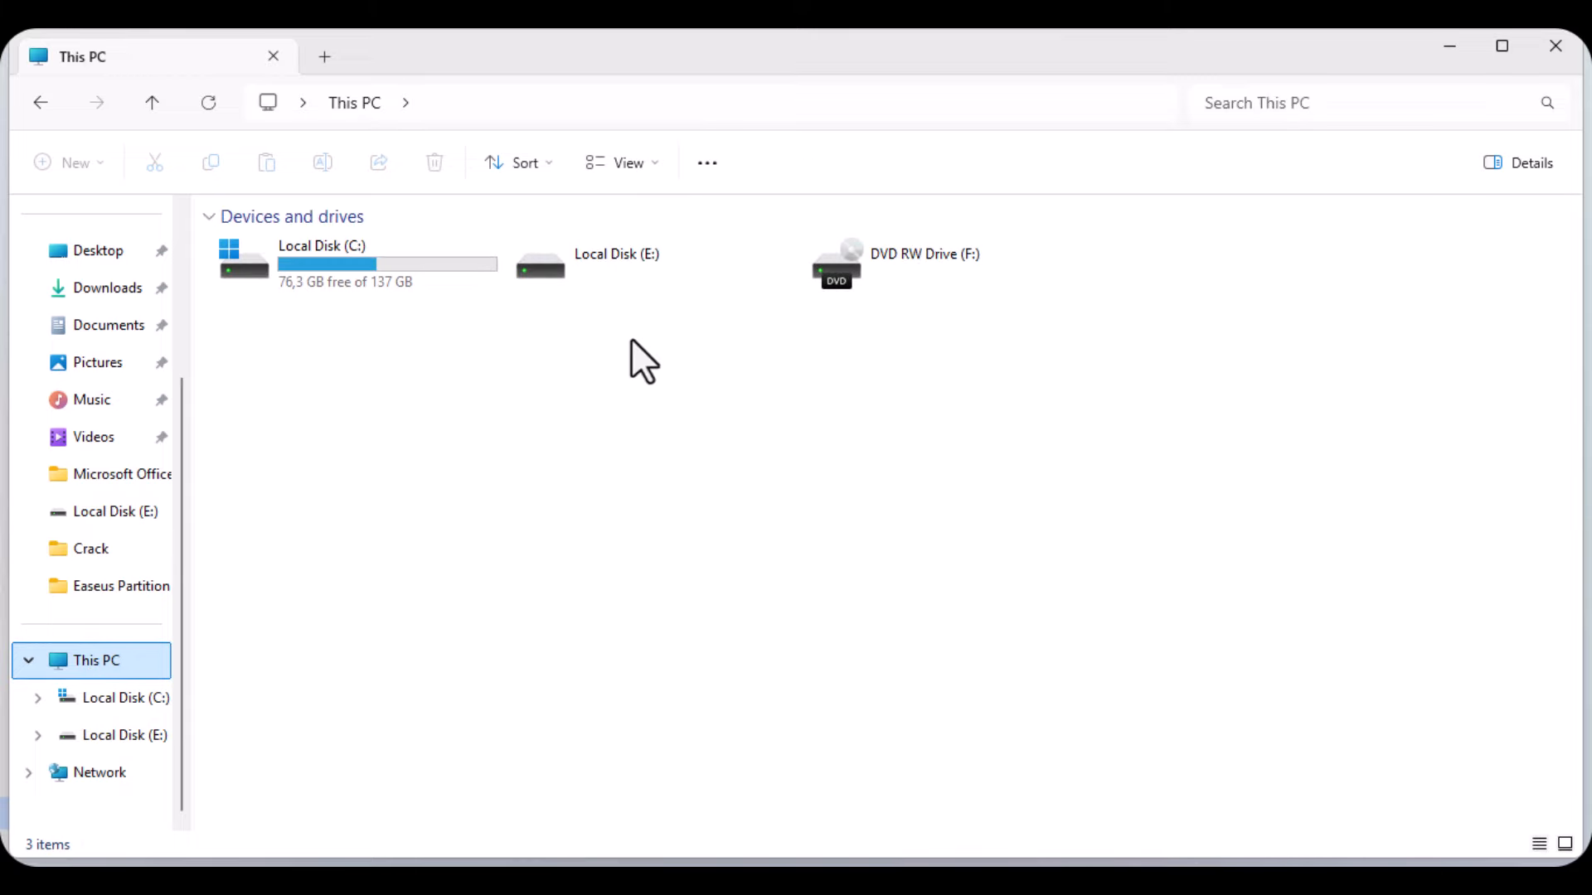